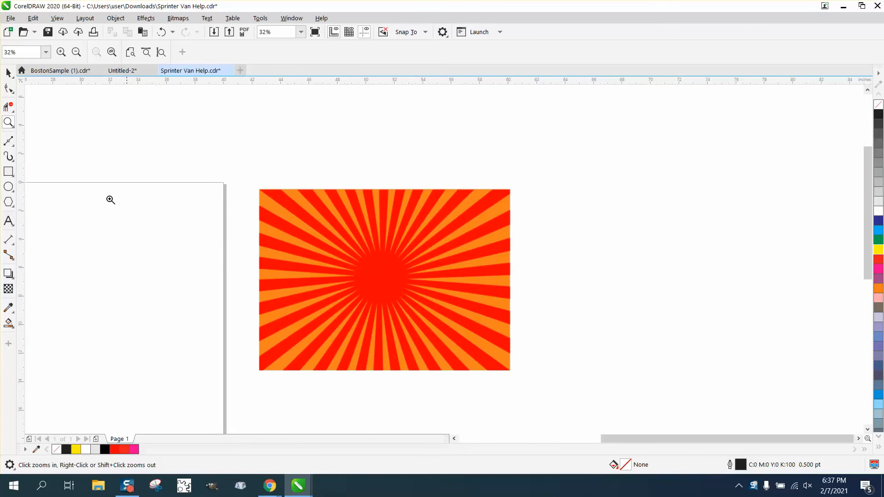
- Draw a 15-sided polygon about 11.58 × 11.52 in beside the red and orange sunburst reference
left_click(14, 211)
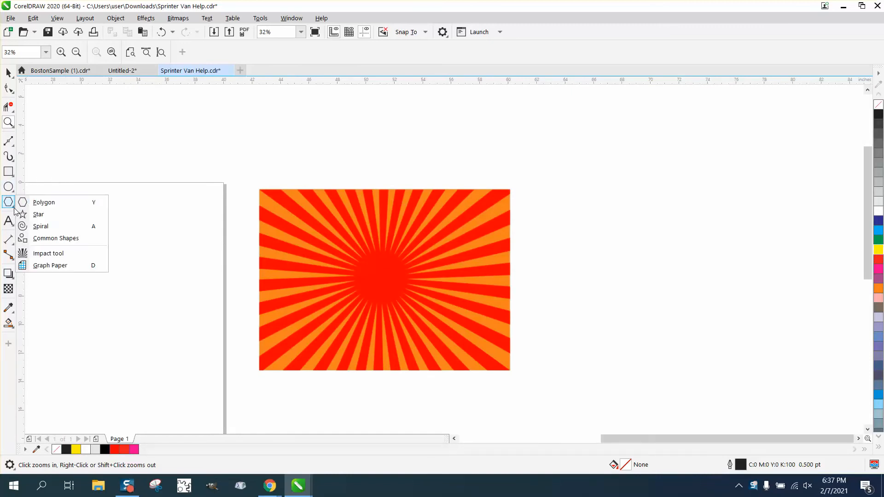
left_click(41, 203)
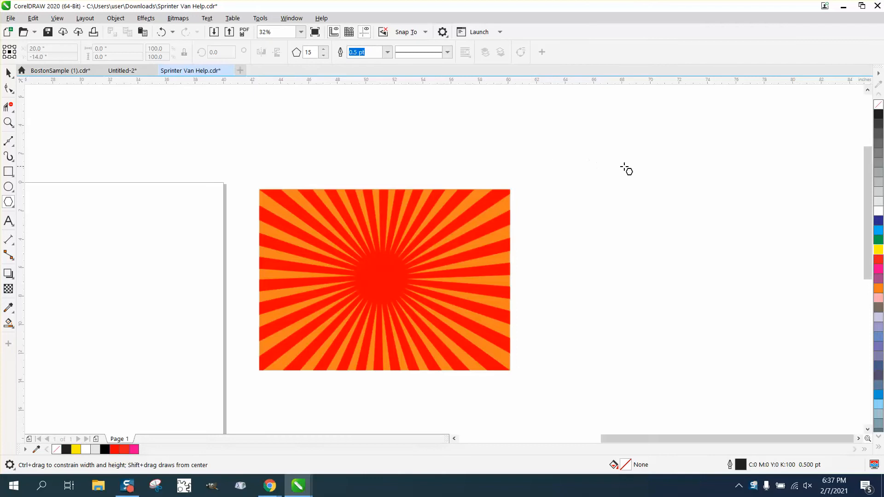
left_click_drag(708, 171, 607, 340)
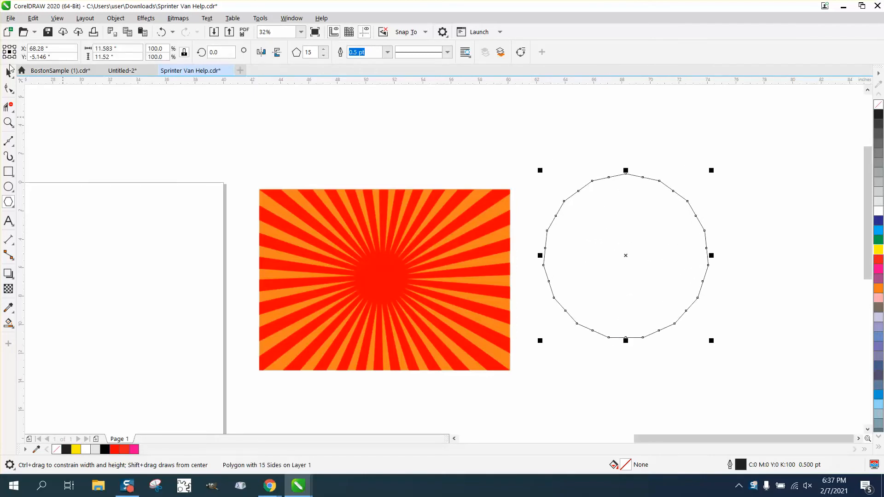
- Pull one of the polygon's mid-side nodes inward to form a star, and set its number of points to 33
left_click(11, 90)
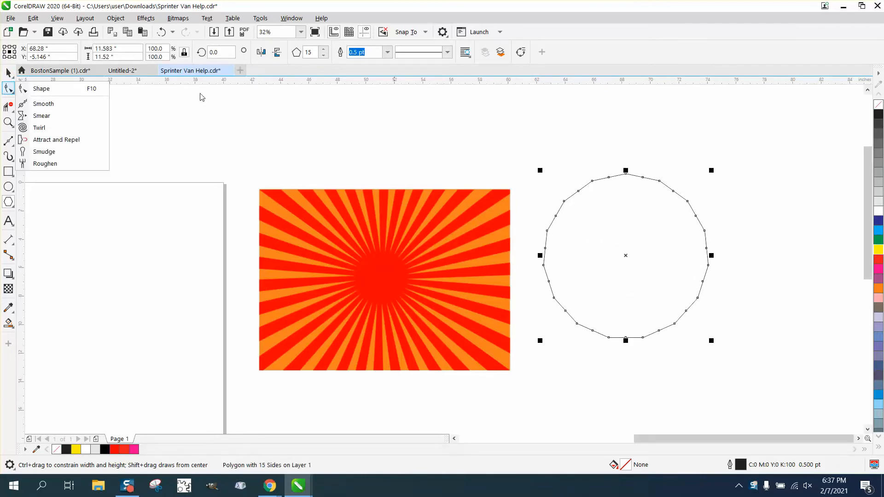
left_click(34, 88)
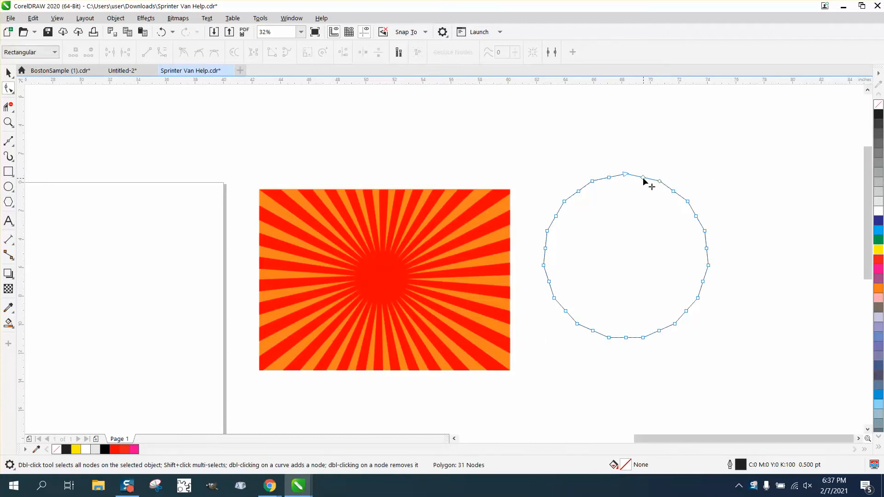
left_click_drag(642, 179, 633, 240)
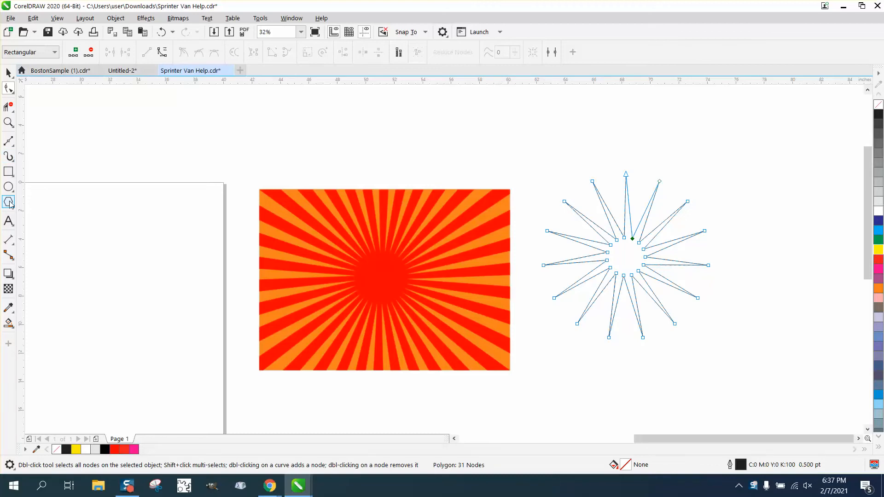
left_click(10, 204)
left_click_drag(325, 50, 325, 50)
- Add a node near the tip of one star point and pull it sideways to form wide, flat-ended rays with narrow gaps
left_click(8, 122)
left_click_drag(552, 159, 754, 253)
left_click(8, 88)
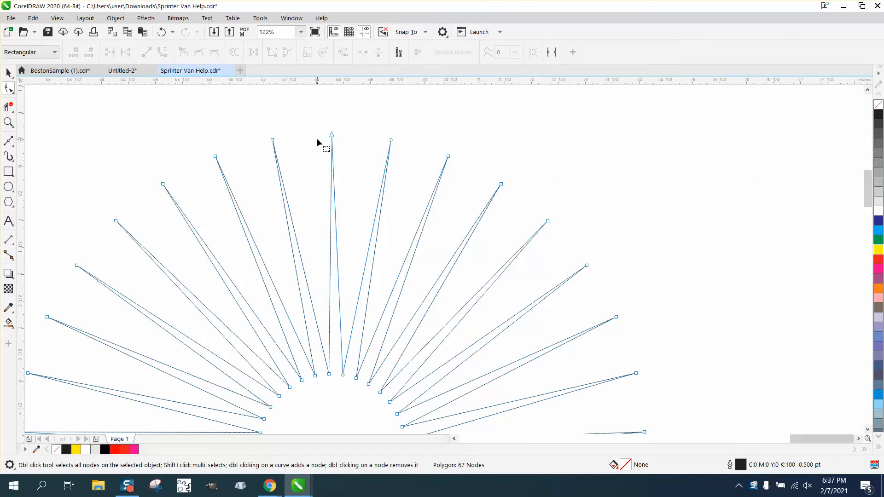
left_click(13, 92)
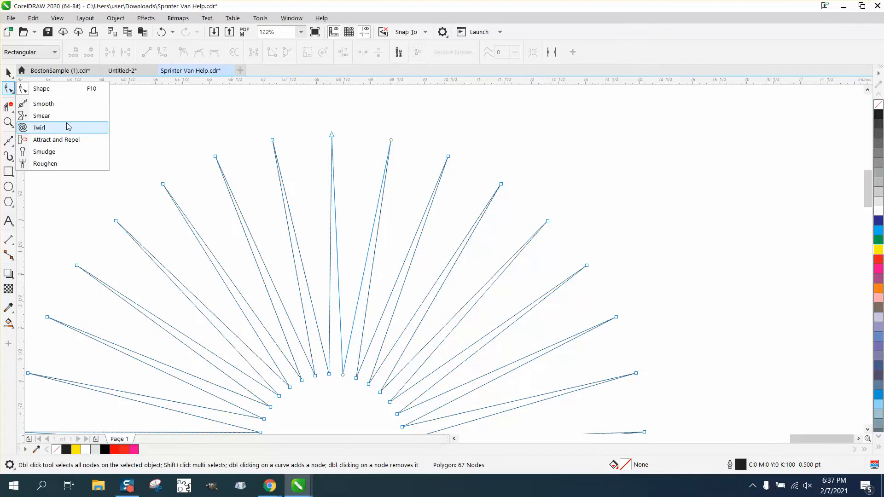
left_click(58, 92)
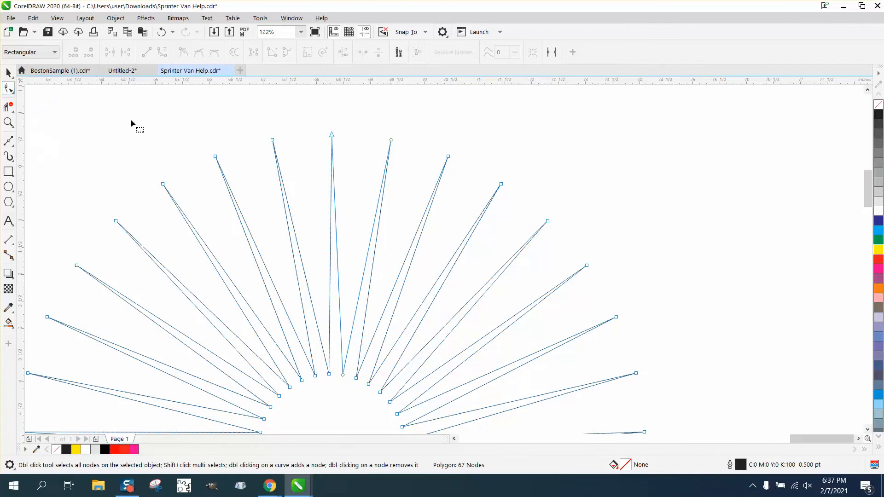
double_click(281, 179)
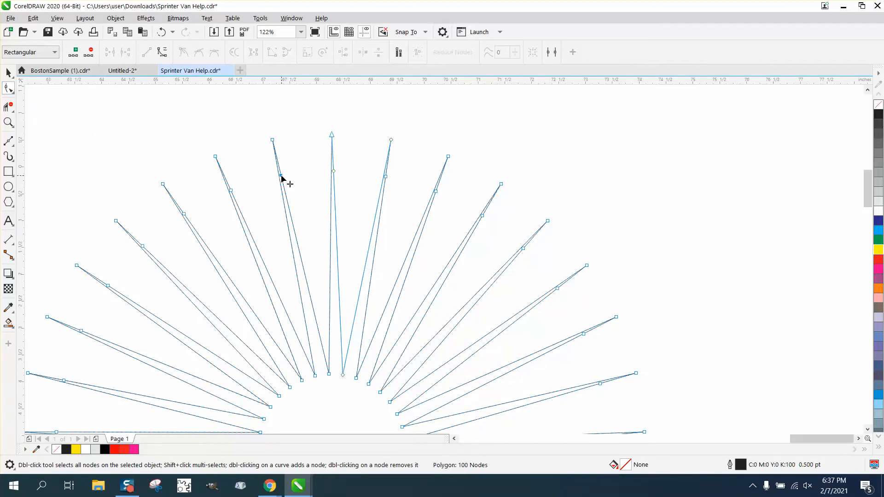
left_click_drag(281, 178, 304, 137)
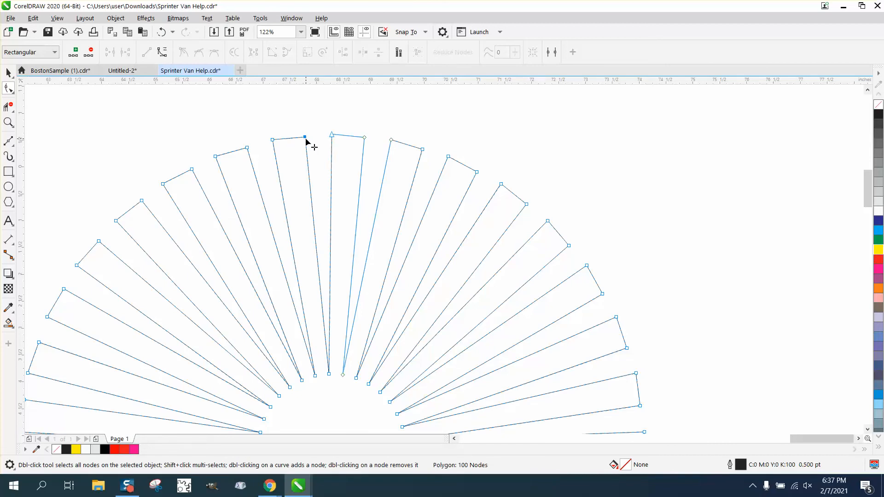
left_click_drag(305, 137, 320, 138)
scroll(241, 123, "down", 4)
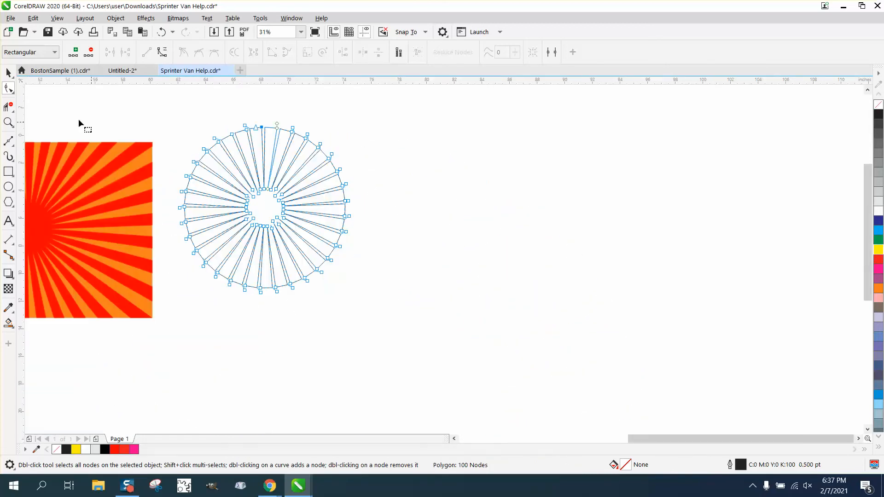
- Use Smart Fill to create a red sunburst with no outline from the 33-sided ray shape
left_click(8, 323)
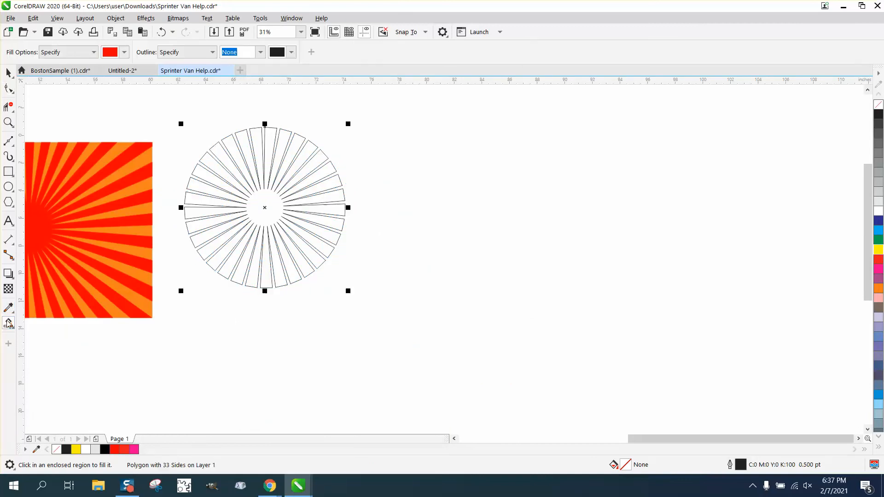
left_click(124, 52)
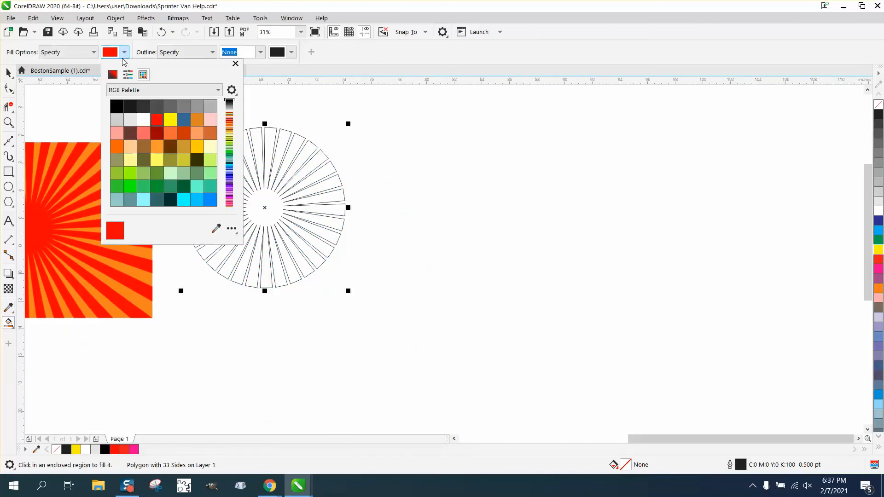
left_click(251, 142)
left_click(255, 139)
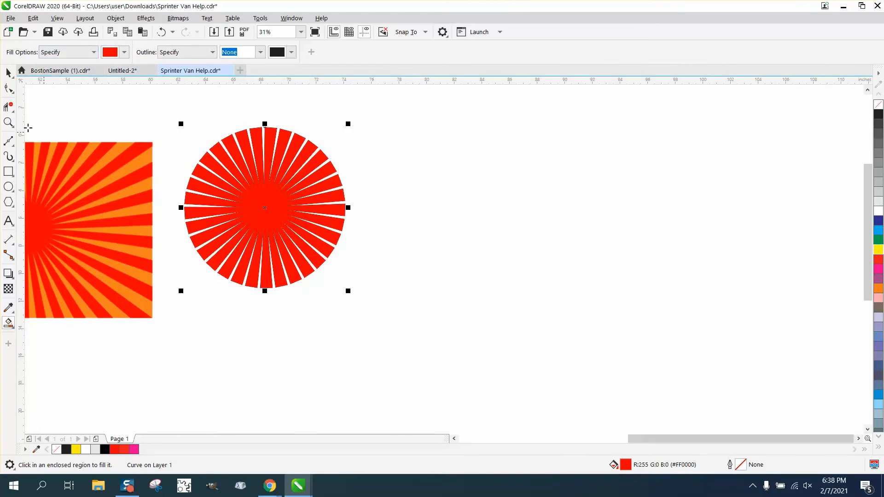
- Move the red-filled sunburst to the right of the outlined ray shape and delete the outlined original
left_click(9, 73)
left_click_drag(271, 188, 457, 190)
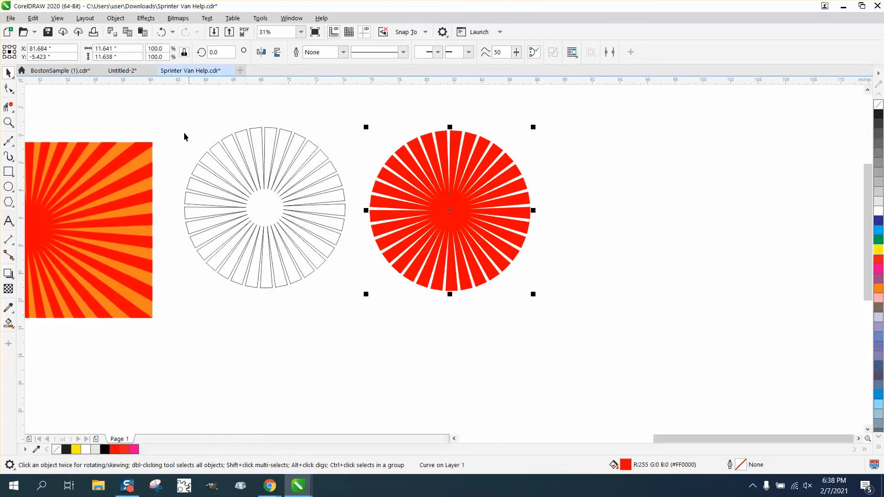
left_click_drag(168, 121, 394, 316)
key("Delete")
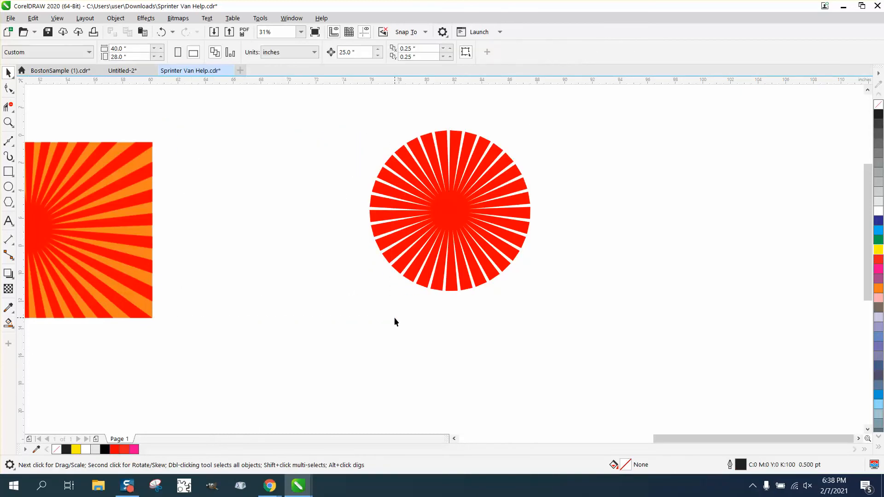
- Draw a rectangle about 9.54 × 6.65 in centred over the red sunburst and fill it red tinted with yellow to orange (M53, Y100)
key("F6")
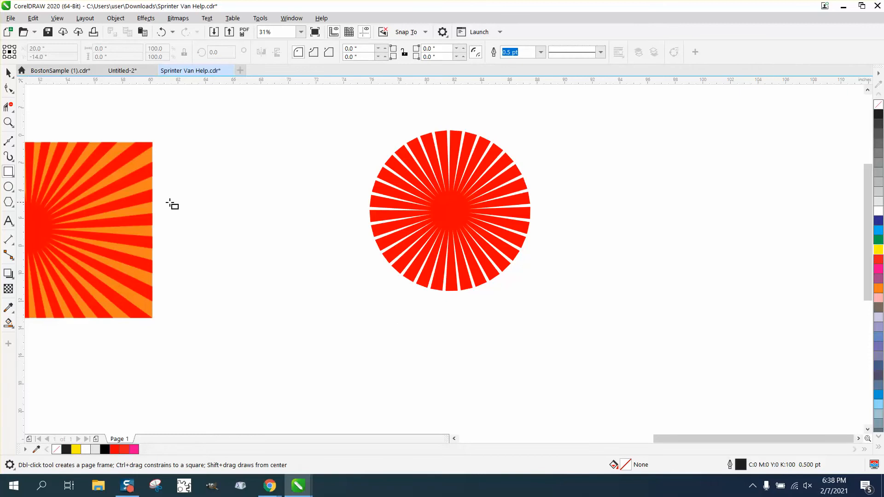
left_click_drag(385, 164, 517, 256)
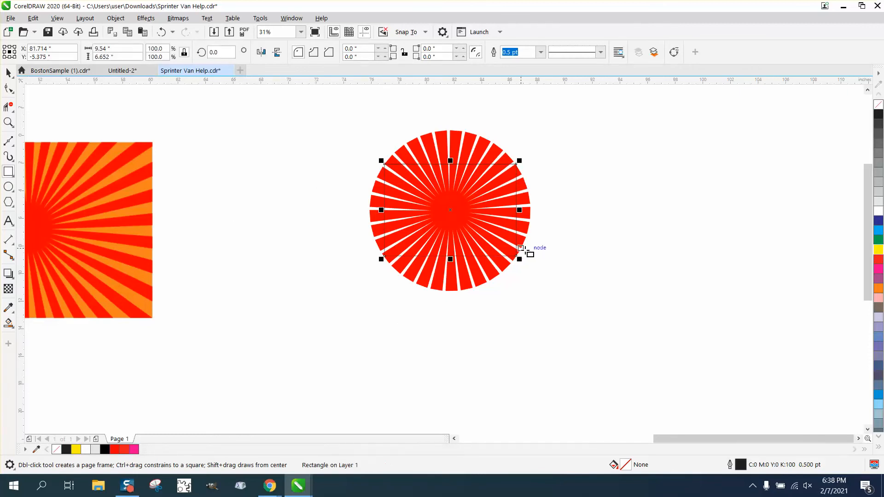
left_click(879, 261)
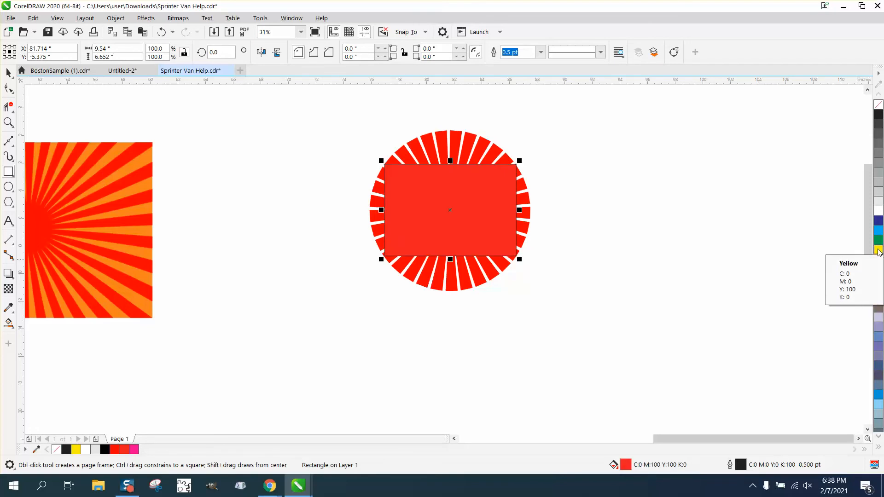
left_click(878, 252, "ctrl")
left_click(878, 252, "ctrl")
left_click(878, 252, "ctrl")
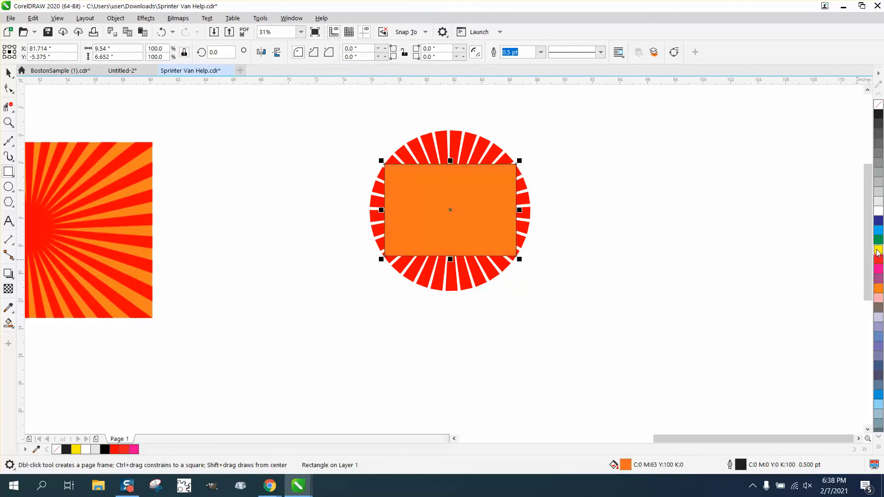
left_click(877, 251, "ctrl")
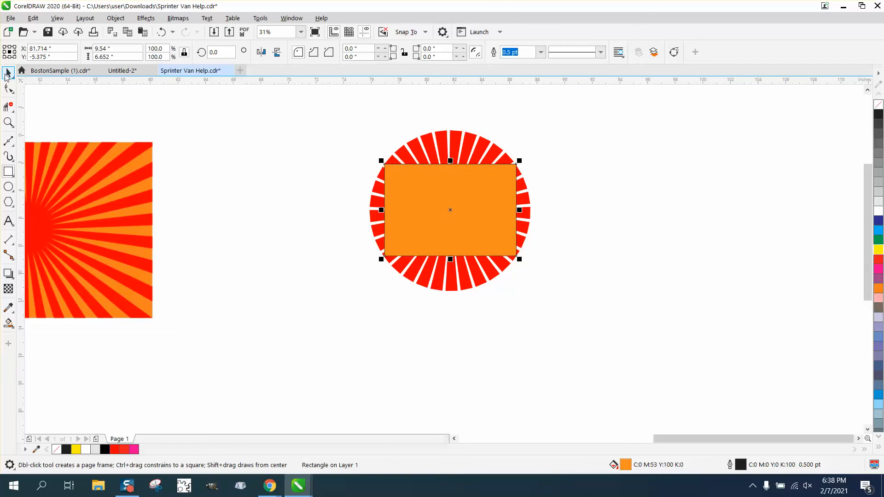
- Deselect all objects and set the document's nudge distance to 12 inches
left_click(8, 72)
left_click_drag(341, 122, 598, 308)
left_click(178, 94)
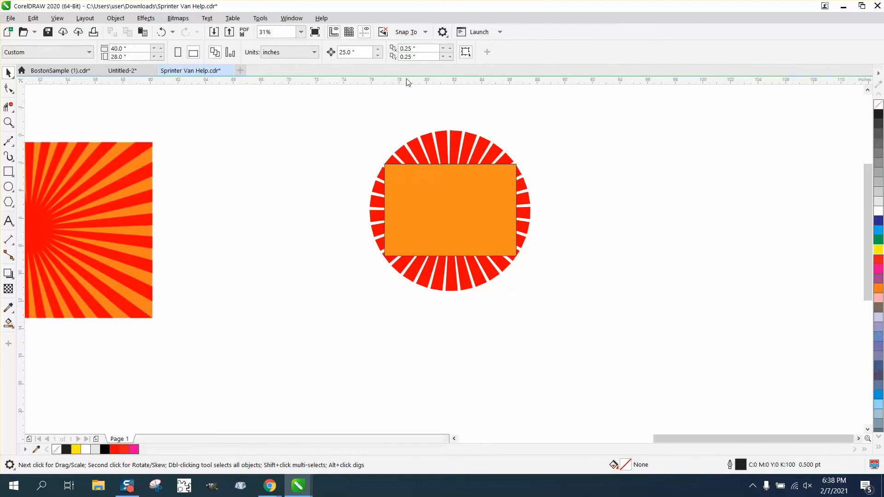
left_click(367, 53)
type("12")
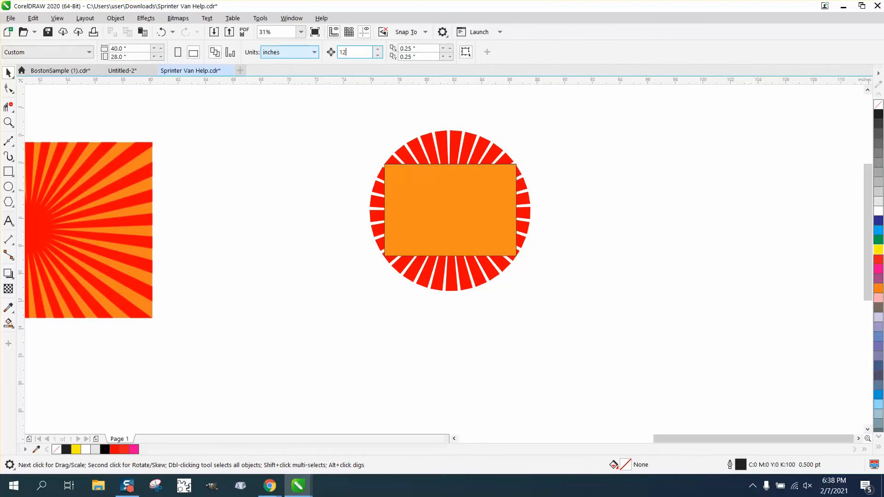
key("Return")
- Intersect the red sunburst with the orange rectangle, then nudge the intersected piece and the rectangle 12 inches to the right
left_click_drag(420, 223, 617, 323)
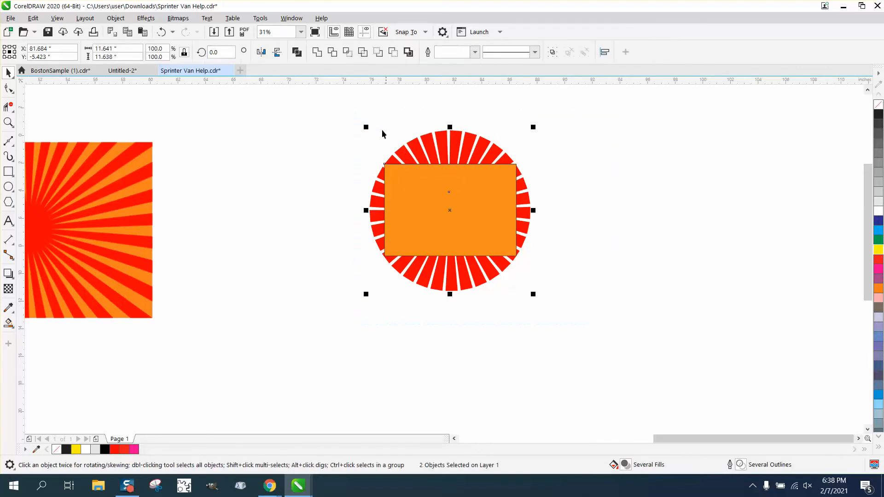
left_click(348, 52)
key("Right")
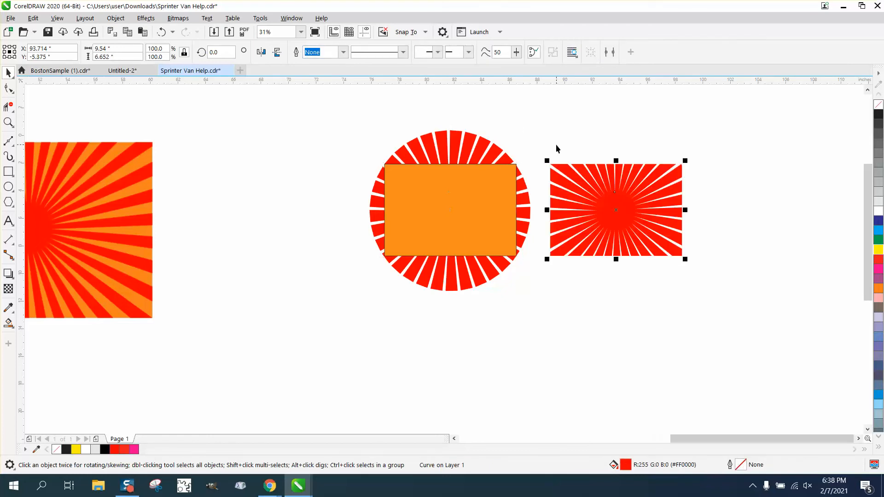
left_click(505, 182)
key("Right")
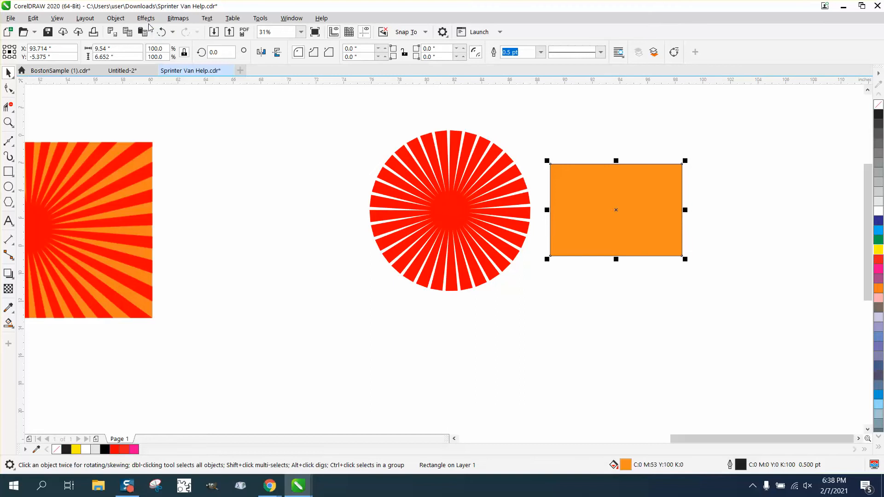
- Send the orange rectangle to the back of the page, accepting its move to another layer
left_click(116, 18)
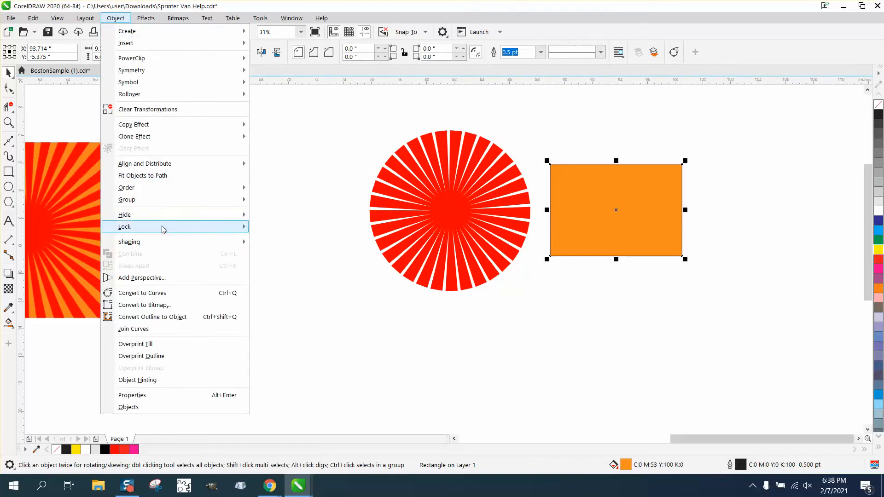
mouse_move(163, 188)
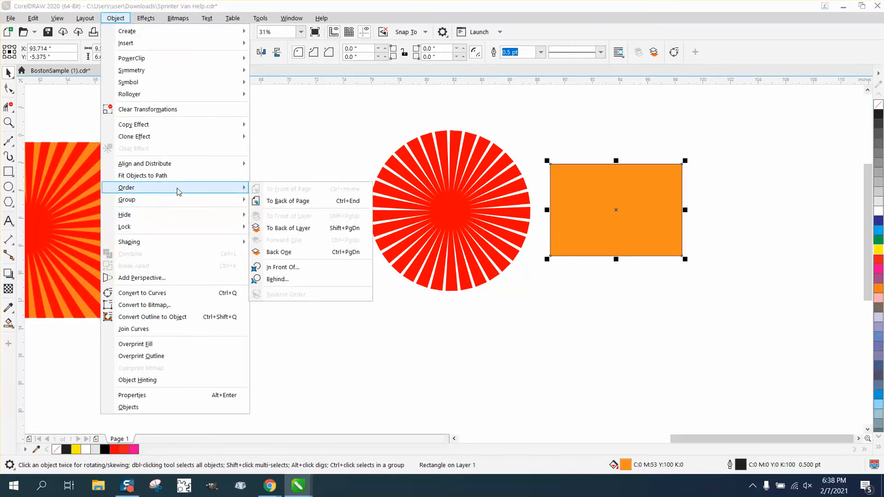
left_click(287, 201)
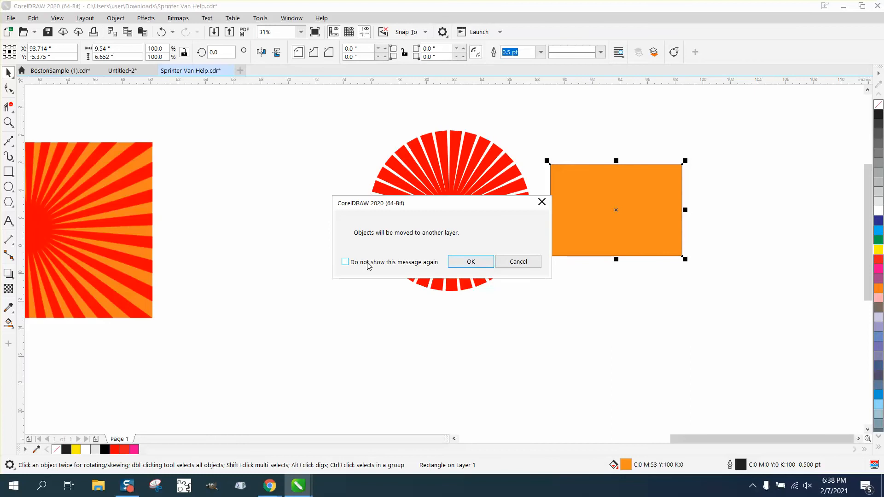
left_click(352, 264)
left_click(477, 261)
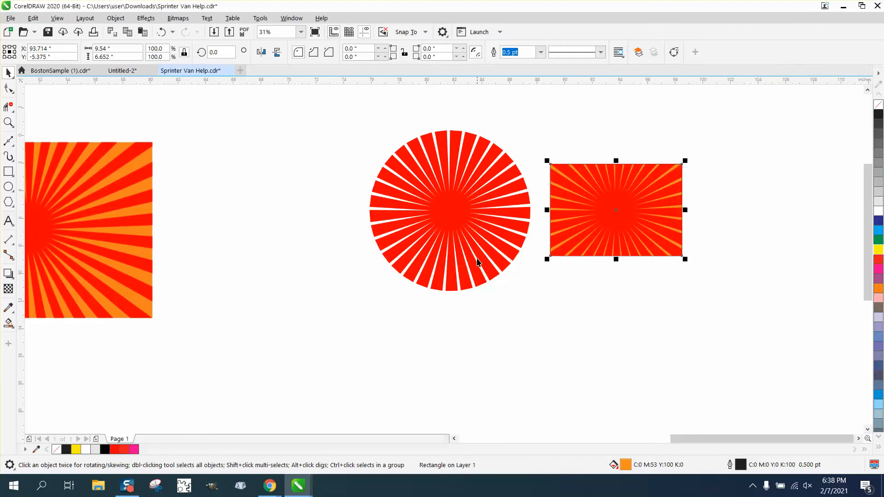
- Undo the back ordering, both nudges, the intersection and the last yellow tint on the rectangle
left_click(8, 122)
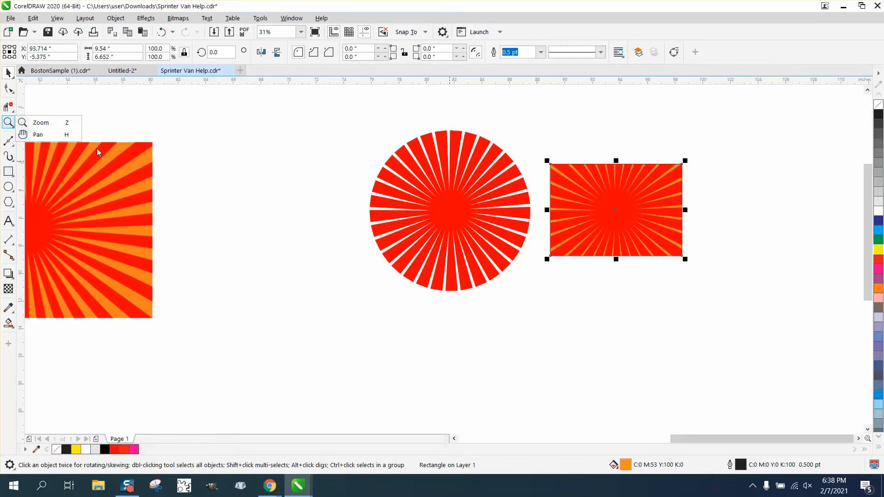
left_click(31, 122)
left_click_drag(571, 167, 719, 263)
right_click(503, 212)
right_click(504, 211)
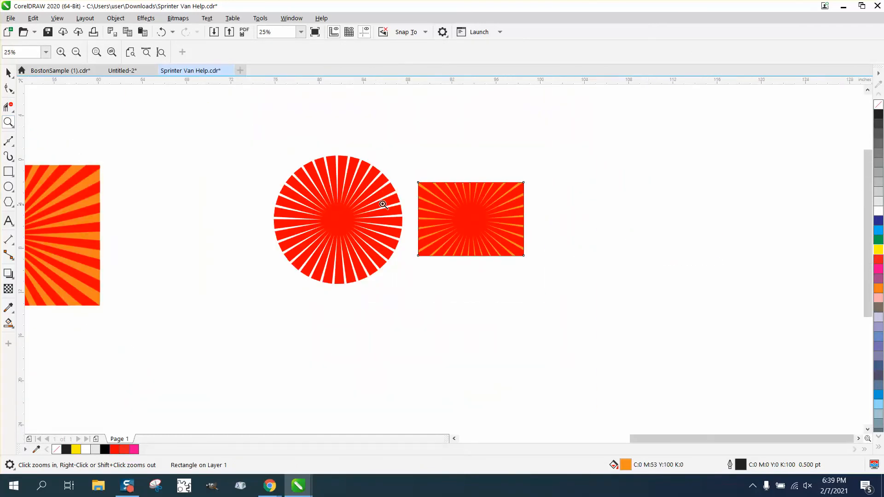
left_click(161, 33)
left_click(162, 34)
left_click(162, 34)
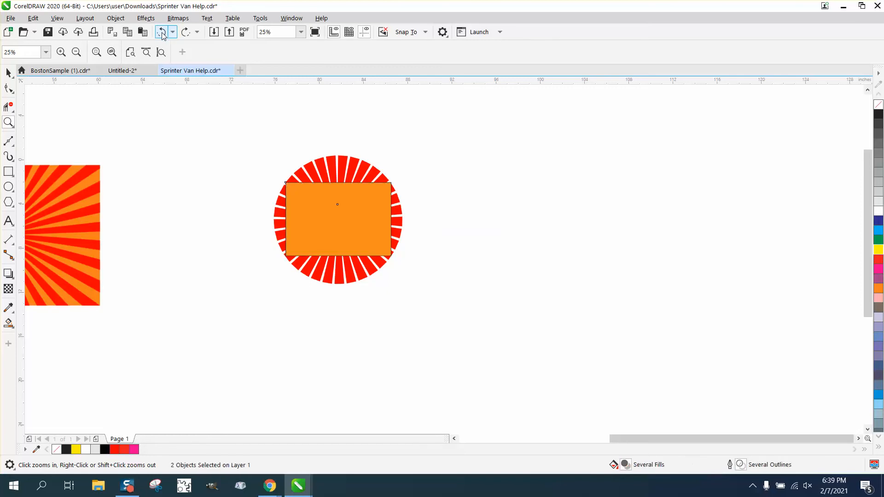
left_click(162, 35)
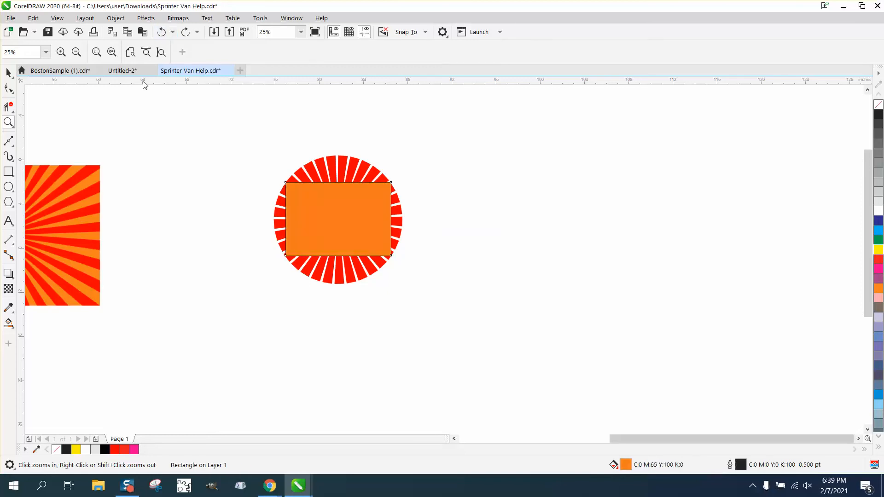
- Move the orange rectangle clear of the red sunburst, and undo that move, the rectangle's fills and the rectangle itself
left_click(8, 72)
left_click_drag(344, 215, 536, 220)
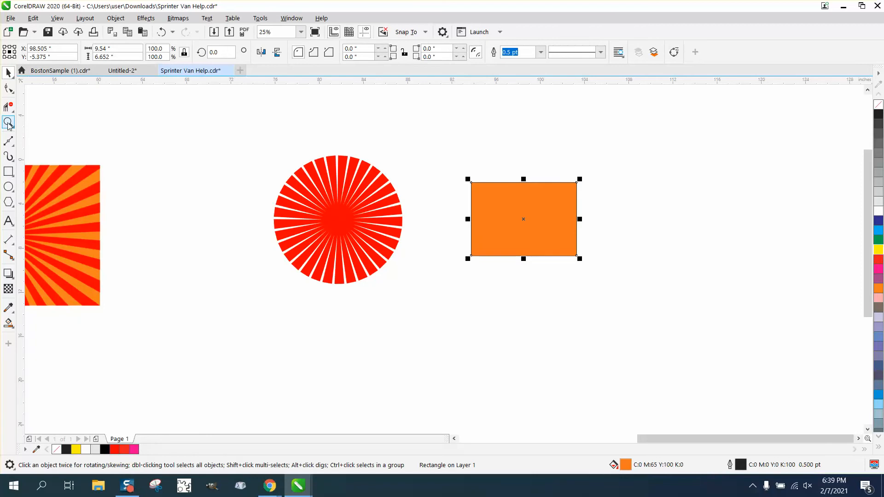
left_click(160, 33)
left_click(160, 33)
left_click(161, 33)
left_click(160, 33)
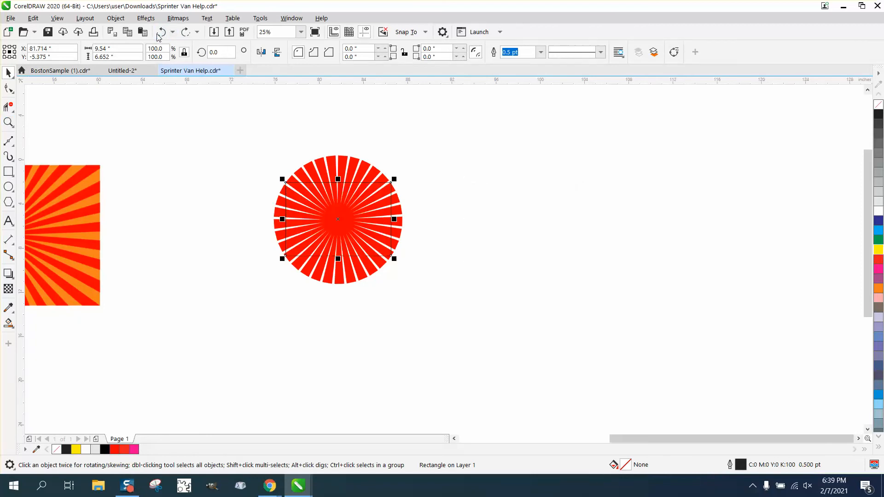
left_click(160, 33)
left_click(160, 34)
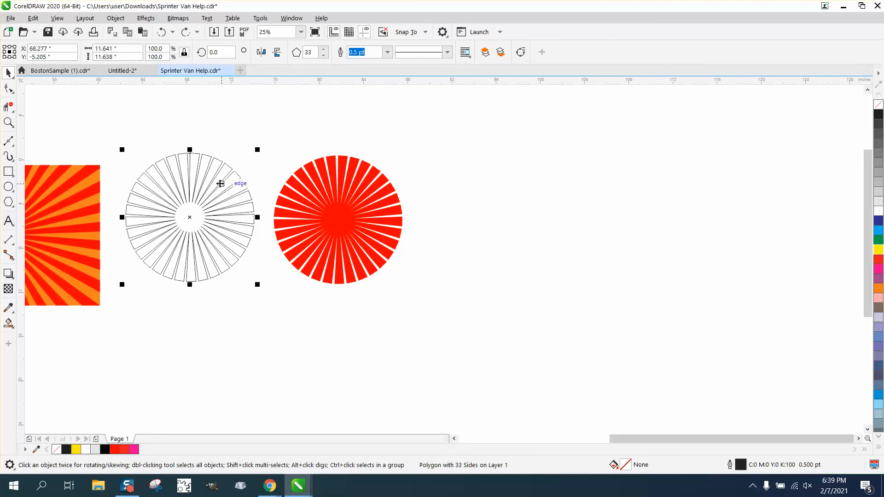
- Reshape the 33-sided polygon, moving its inner nodes toward the center and its outer nodes slightly so the rays are narrower
left_click(8, 122)
left_click_drag(164, 137, 317, 257)
left_click(8, 88)
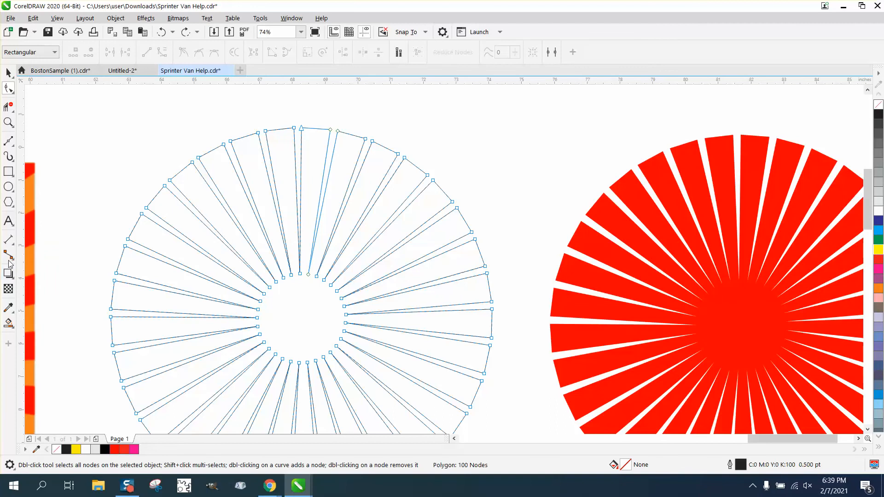
left_click(9, 209)
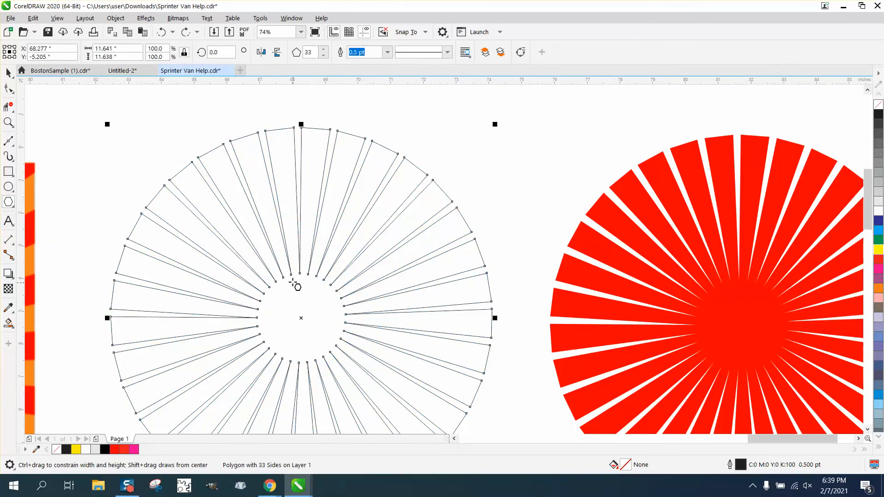
left_click(8, 88)
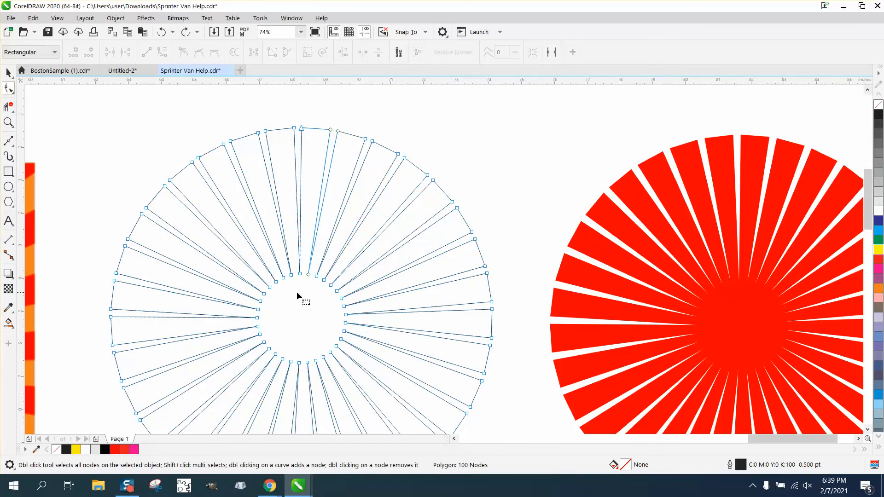
mouse_move(292, 275)
left_mouse_down()
mouse_move(298, 299)
mouse_move(302, 288)
left_mouse_up()
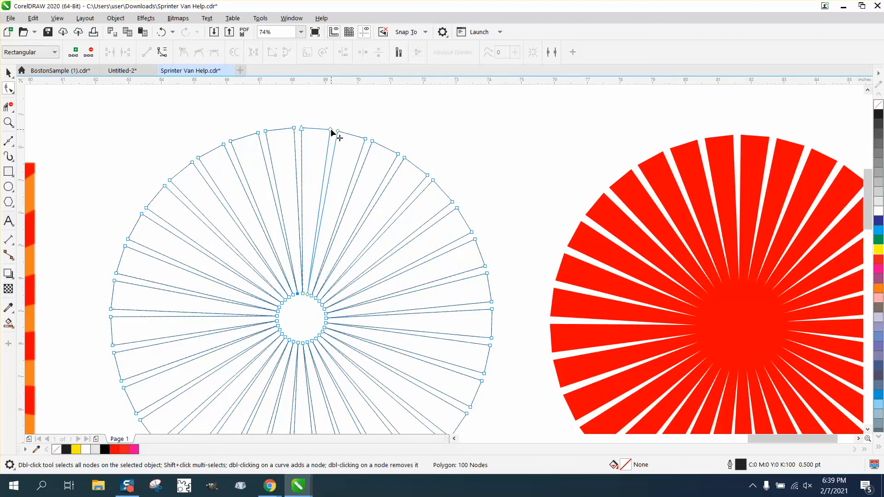
left_click_drag(330, 131, 325, 132)
scroll(286, 132, "down", 1)
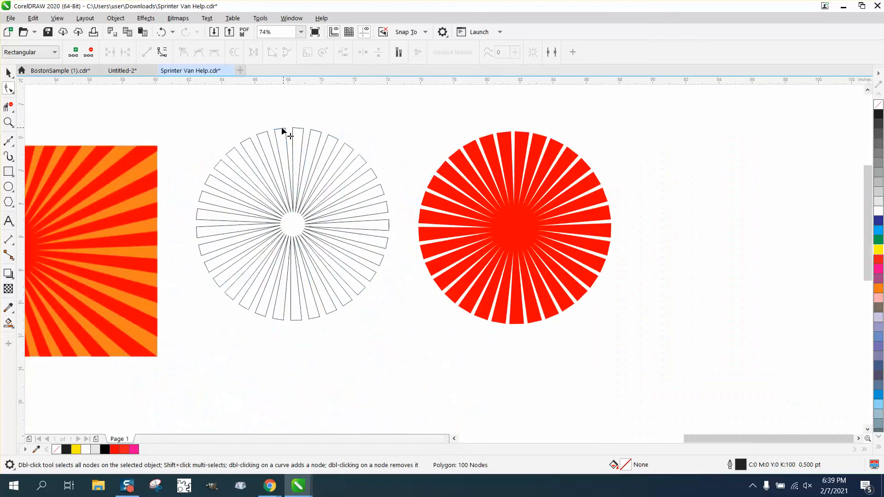
- Smart Fill the reshaped polygon with red and draw a rectangle about 9.15 by 6.65 inches across its middle
left_click(8, 323)
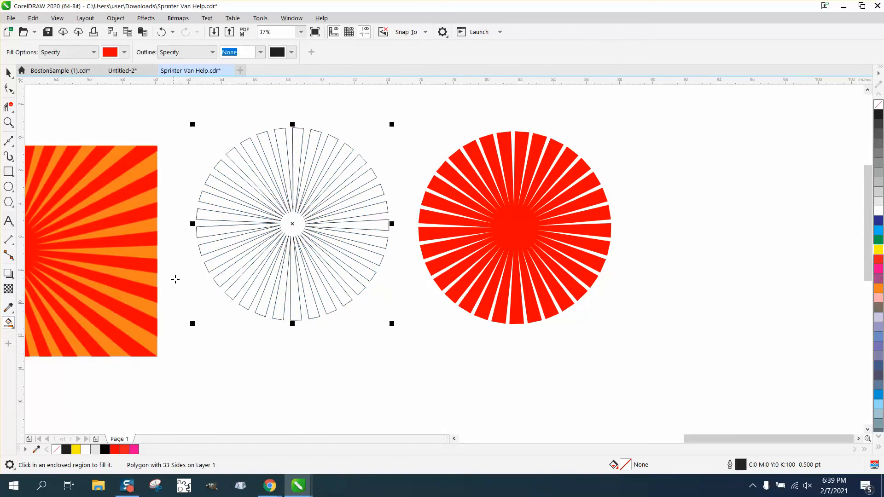
left_click(213, 267)
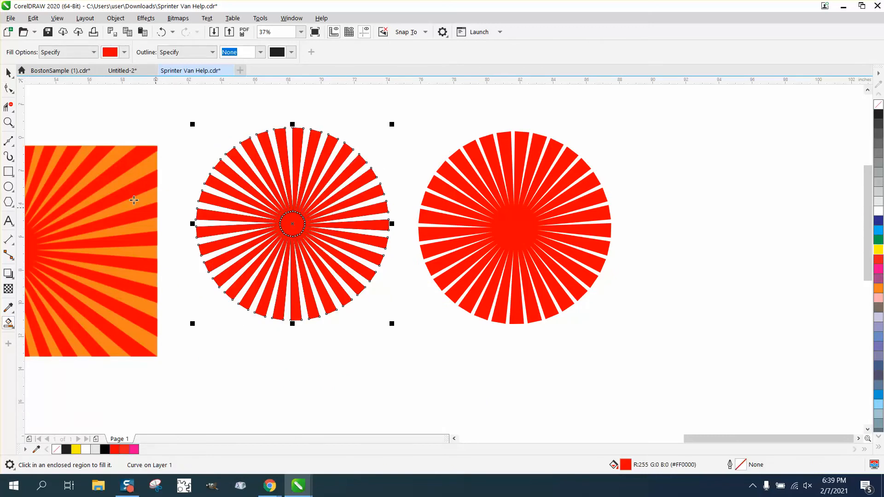
left_click(9, 172)
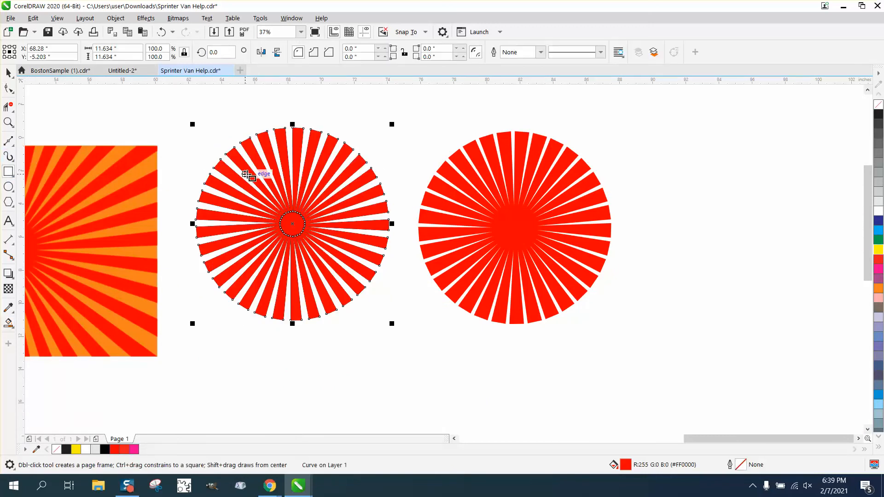
mouse_move(219, 186)
left_mouse_down()
mouse_move(299, 276)
mouse_move(388, 282)
left_mouse_up()
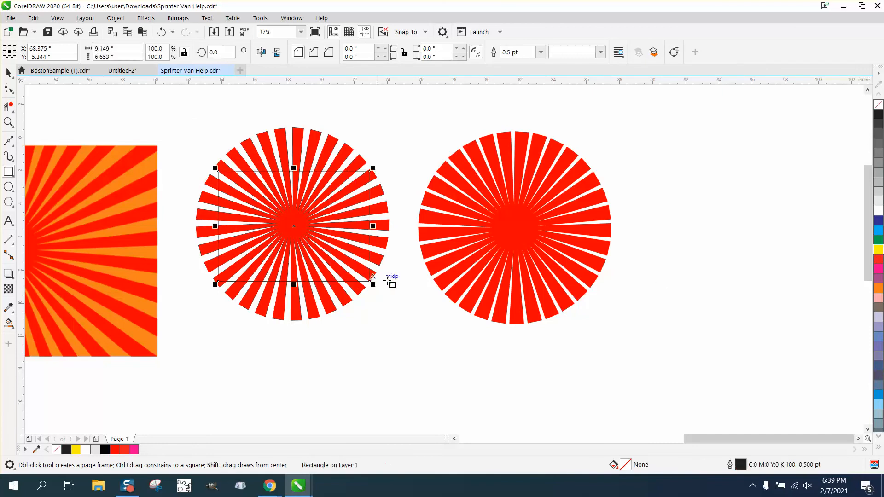
- Fill the new rectangle with red and tint it with yellow four times to make it orange
left_click(879, 259)
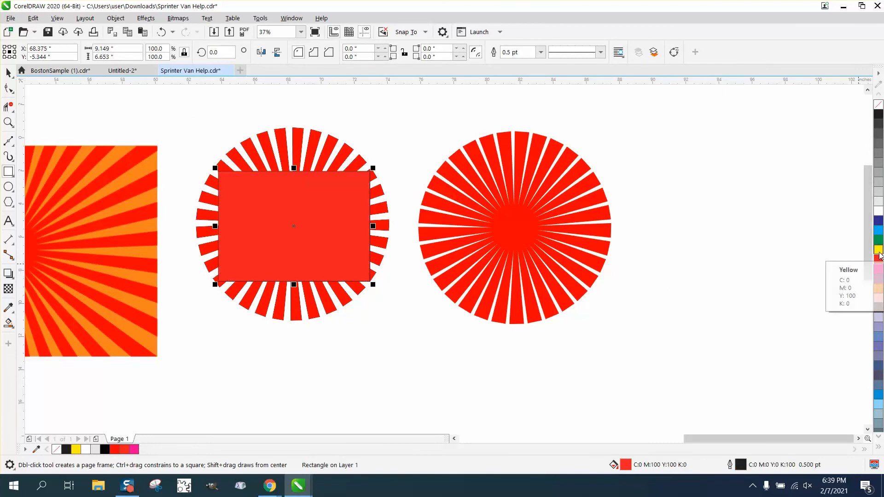
left_click(879, 252, "ctrl")
left_click(879, 252, "ctrl")
left_click(879, 252, "ctrl")
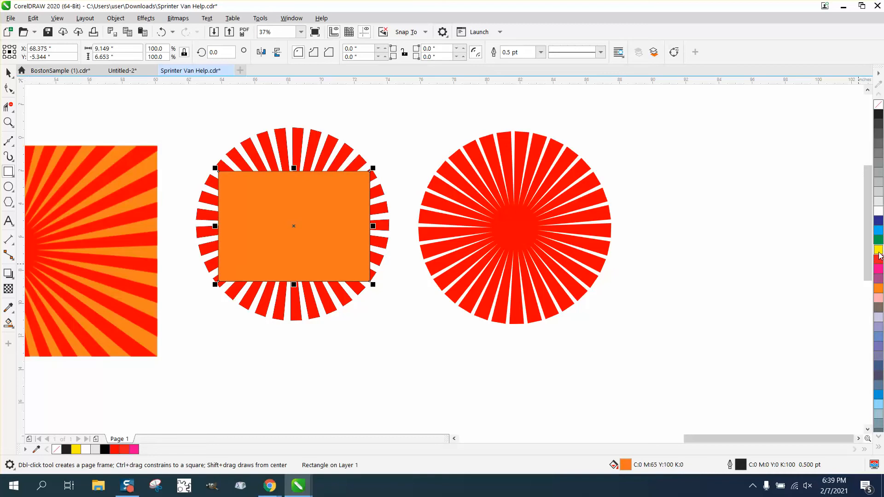
left_click(879, 253, "ctrl")
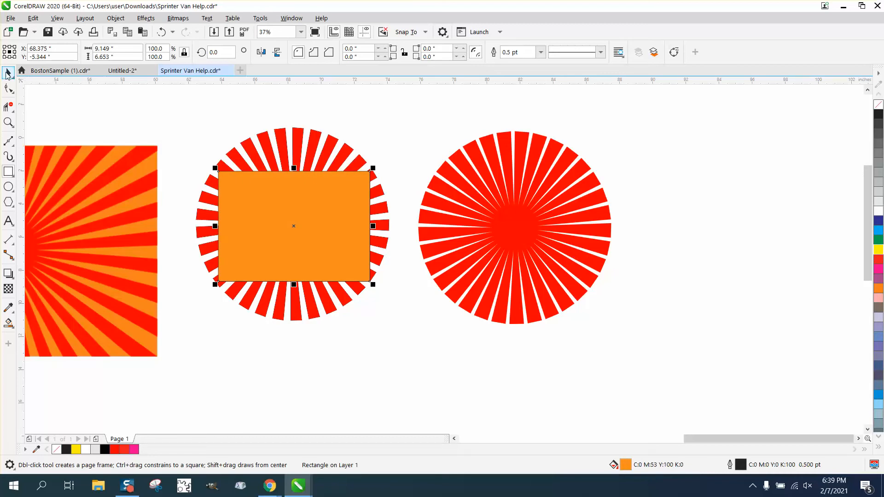
- Delete the older red sunburst beside the new one and set the nudge distance to 12 inches
left_click(8, 73)
left_click(463, 164)
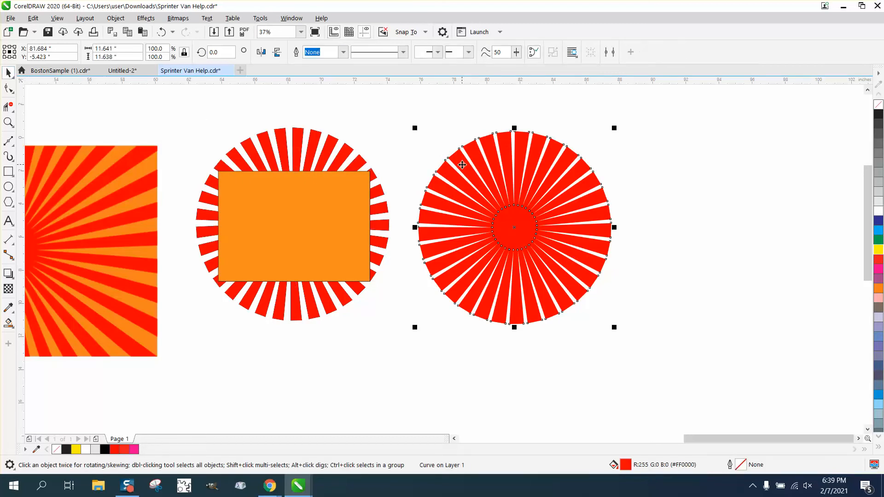
key("Delete")
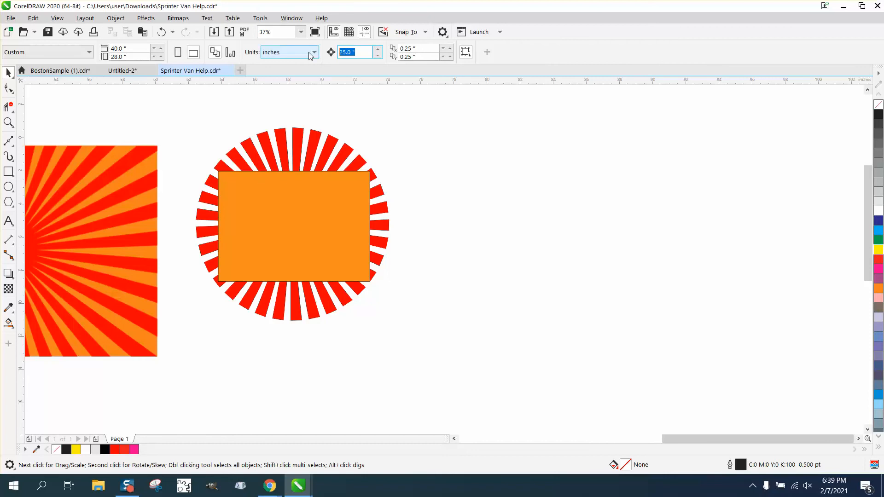
type("12")
- Intersect the stacked sunburst, polygon and orange rectangle, and nudge the intersected outline 12 inches to the right
left_click_drag(179, 117, 453, 341)
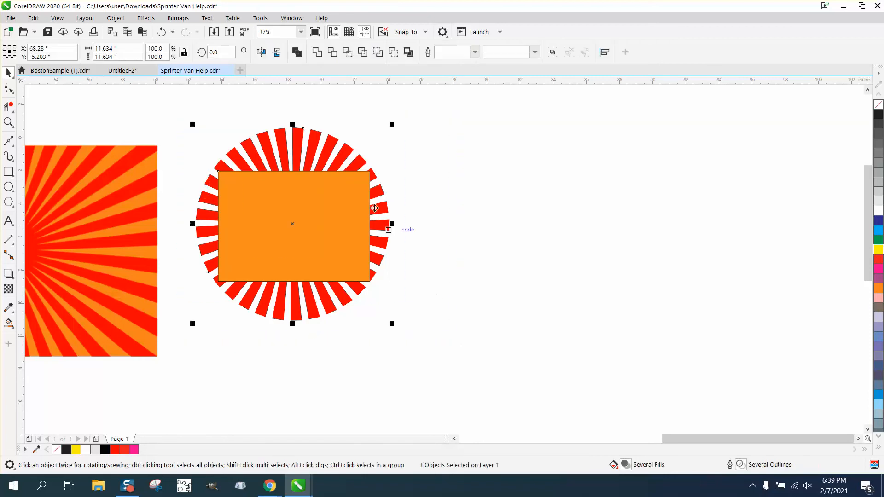
left_click(348, 53)
key("Right")
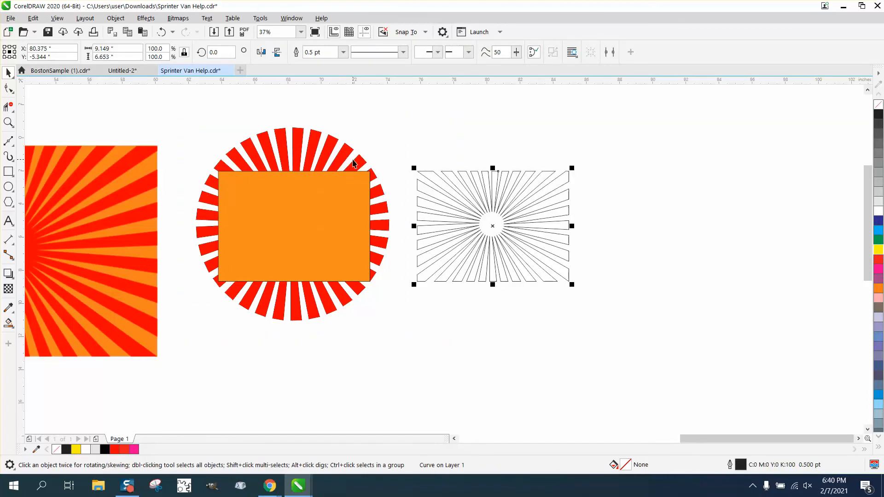
- Nudge the red sunburst two 12-inch increments to the right, and the orange rectangle 12 inches down and 12 inches right
left_click(357, 165)
key("Right")
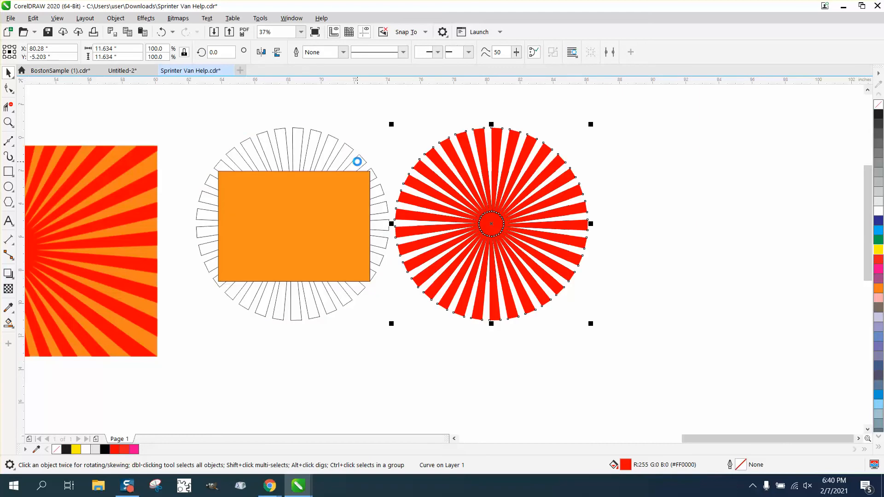
key("Right")
left_click(270, 185)
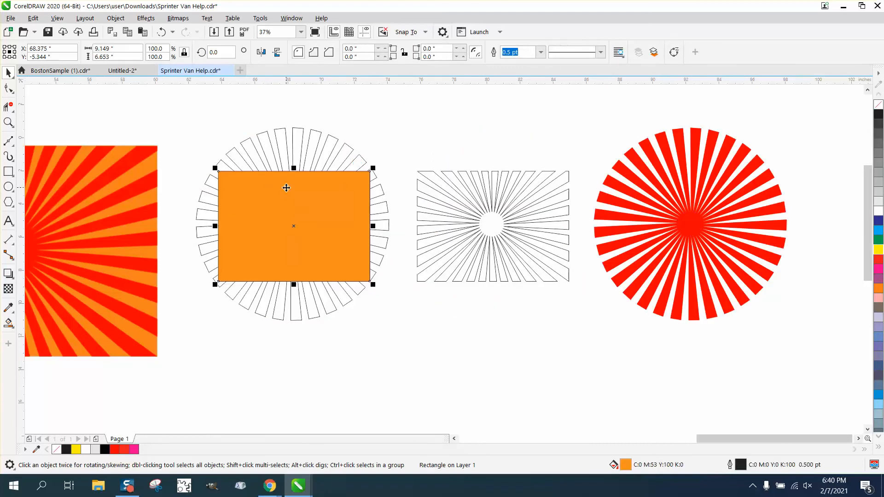
key("Down")
key("Right")
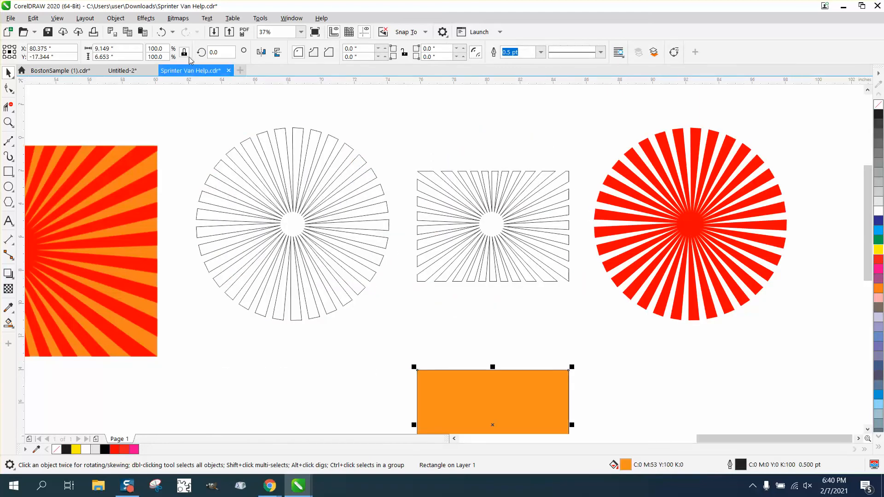
- Undo the nudges of the orange rectangle, the red sunburst and the intersected outline
left_click(161, 33)
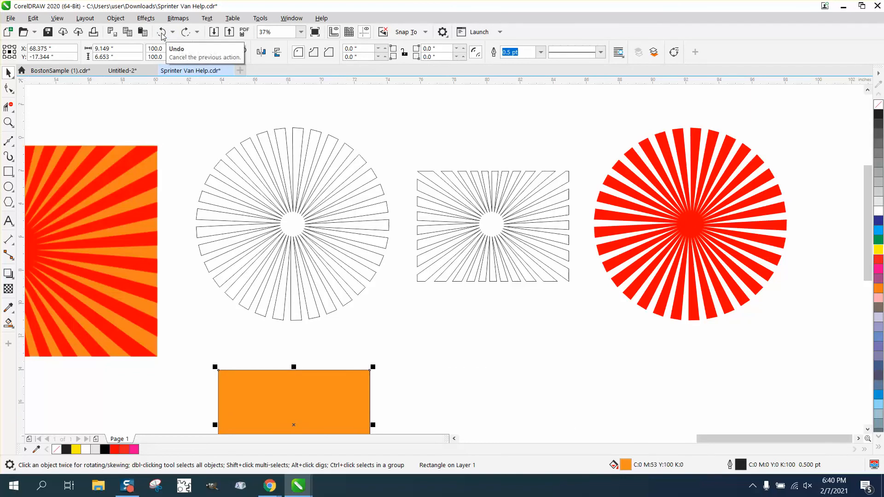
left_click(161, 32)
left_click(162, 32)
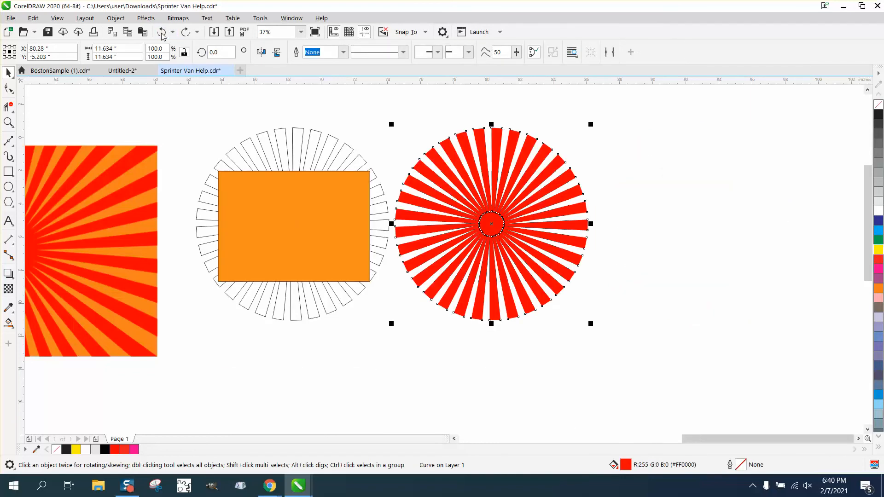
left_click(162, 33)
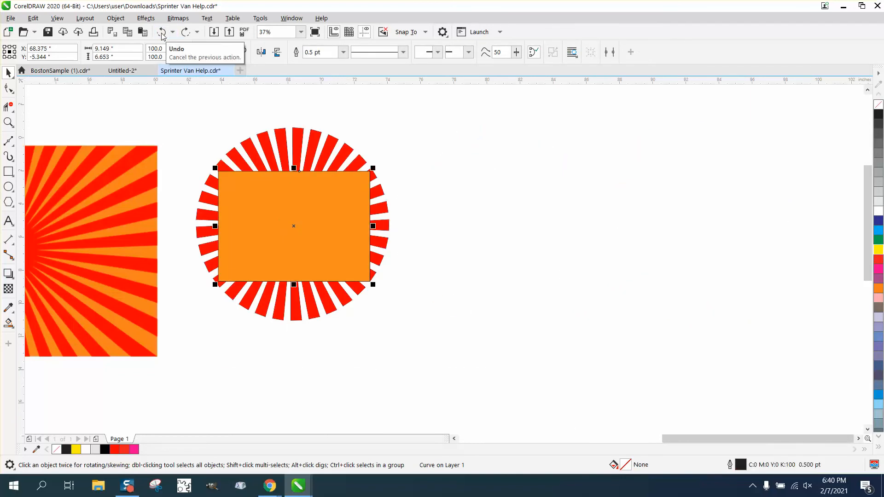
- Select the whole sunburst stack with the orange rectangle, intersect the objects again, and nudge the resulting outline 12 inches to the right
left_click_drag(175, 117, 439, 314)
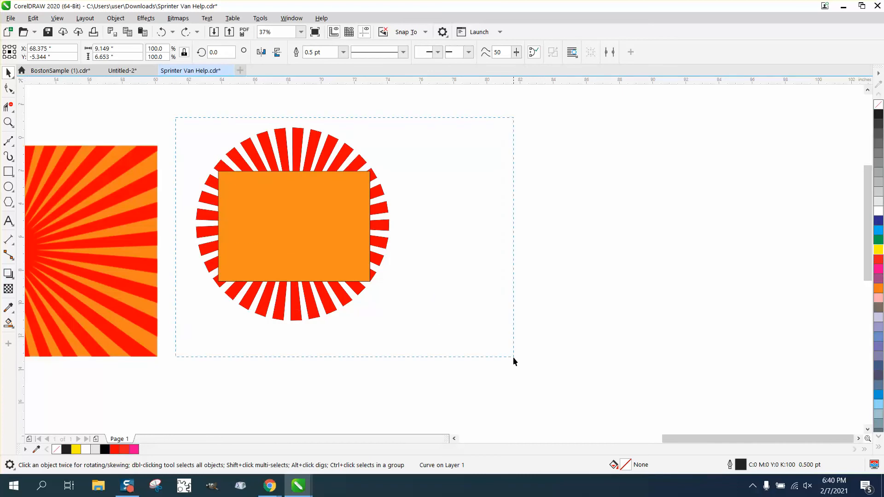
left_click_drag(514, 357, 514, 357)
left_click(346, 52)
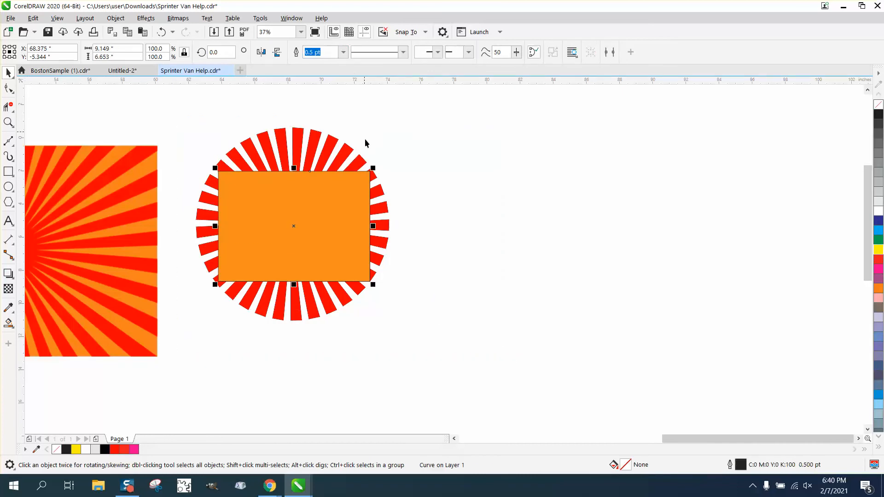
key("Right")
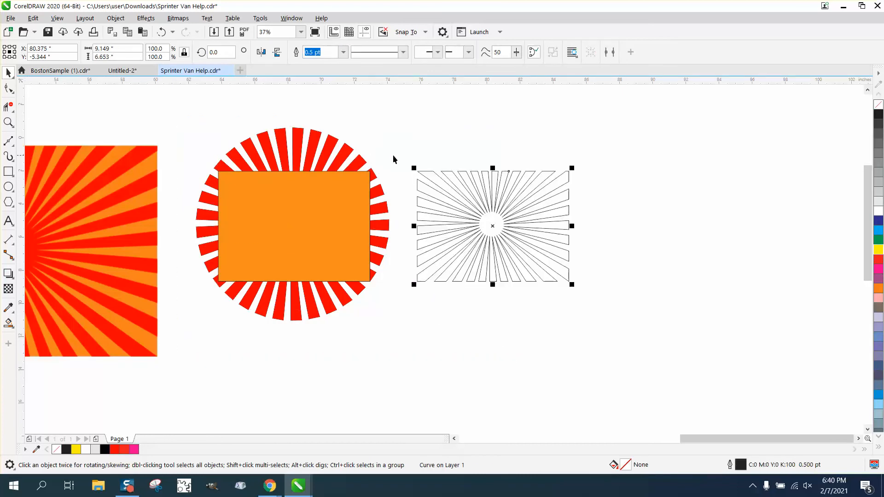
- Move the orange rectangle to the far side of the rectangular sunburst outline and Smart Fill the outline's rays with red
left_click_drag(357, 192, 761, 194)
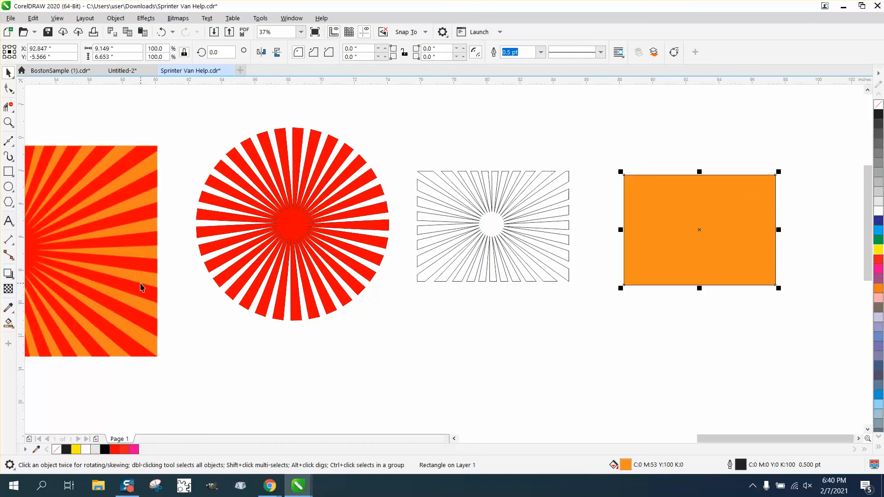
left_click(8, 324)
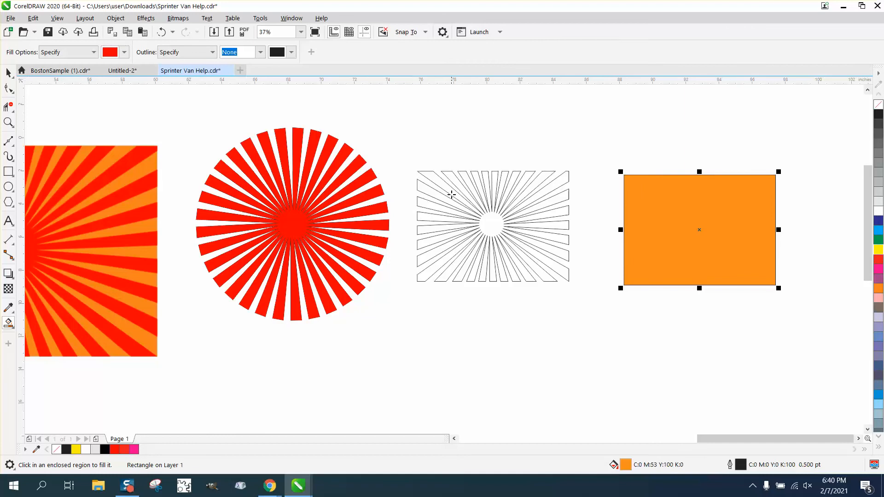
left_click(451, 191)
- Nudge the orange rectangle 12 inches left, and move the red rectangular sunburst and the rectangle right so they overlap beside the outline
left_click(9, 73)
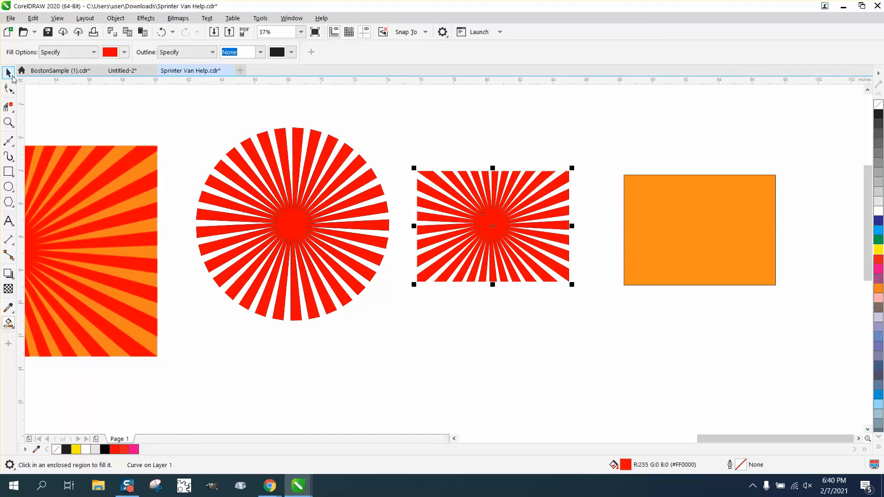
left_click(683, 186)
key("Left")
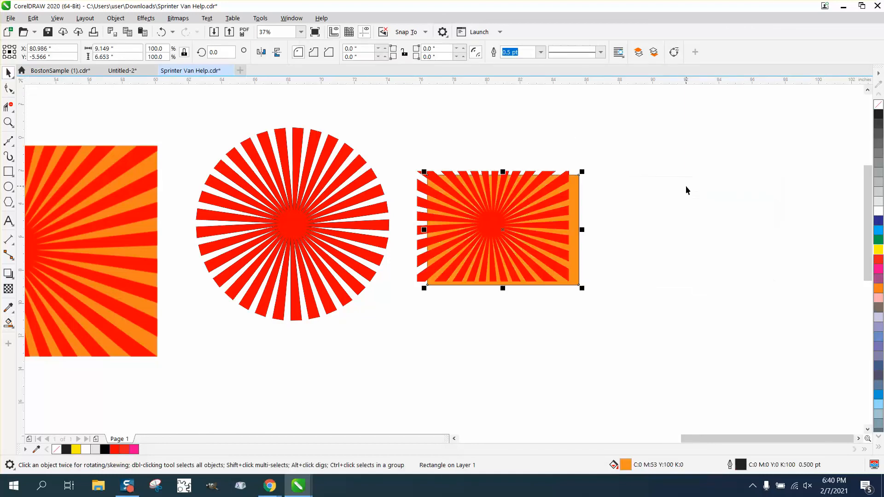
left_click_drag(565, 240, 681, 248)
left_click_drag(490, 191, 602, 198)
scroll(567, 193, "down", 2)
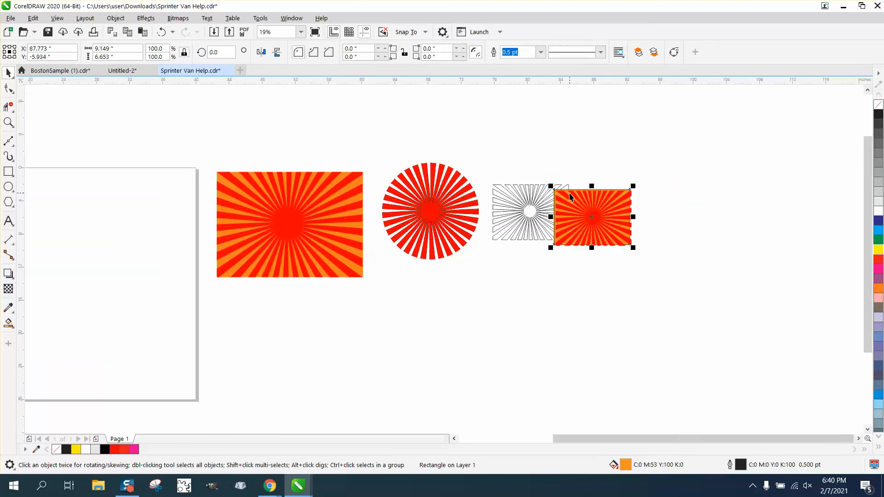
- Select the red rectangular sunburst with its orange rectangle and center both on the page
left_click_drag(546, 173, 687, 263)
key("p")
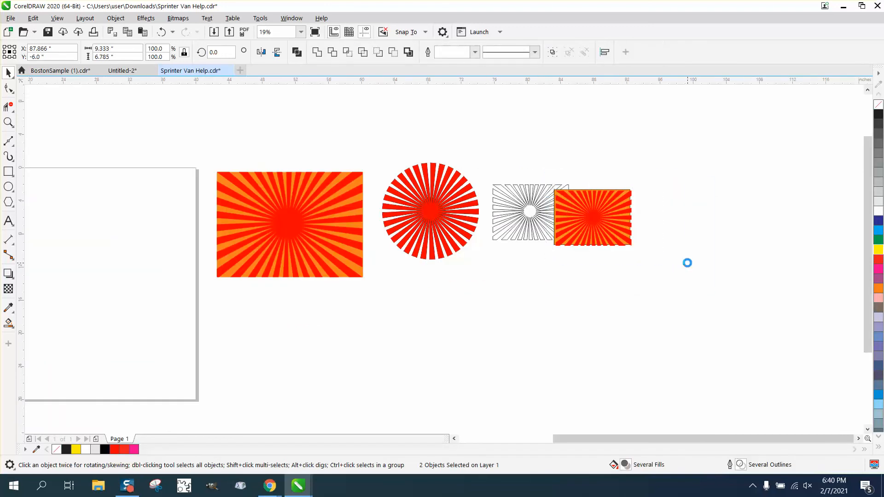
scroll(219, 260, "down", 2)
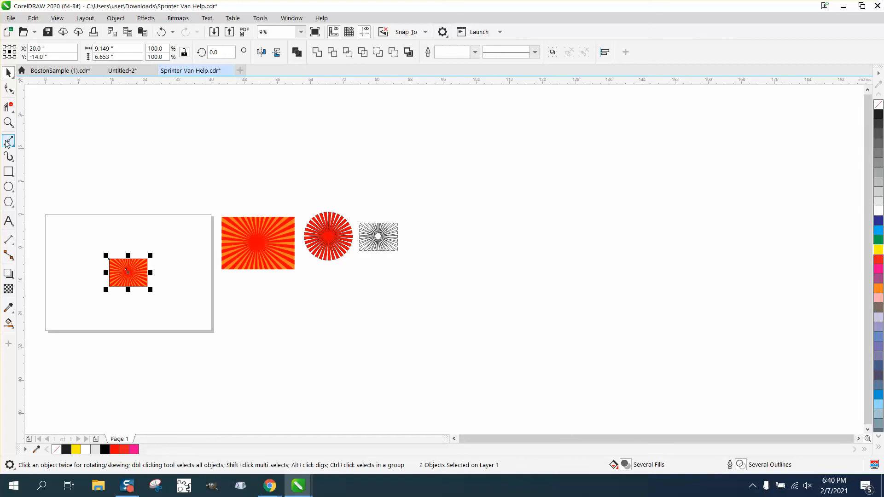
- Examine the centered red and orange sunburst up close and in view of the original sunburst
left_click(8, 122)
left_click_drag(106, 253, 179, 283)
scroll(126, 212, "down", 3)
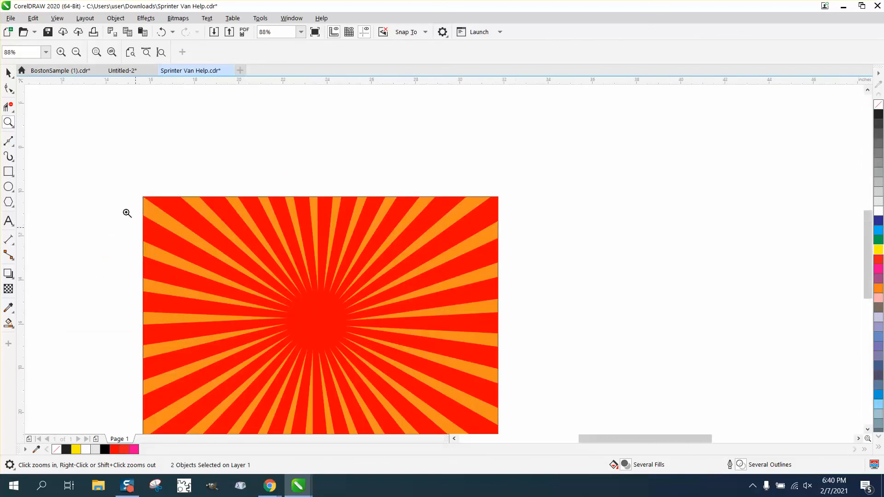
left_click(12, 76)
left_click(495, 134)
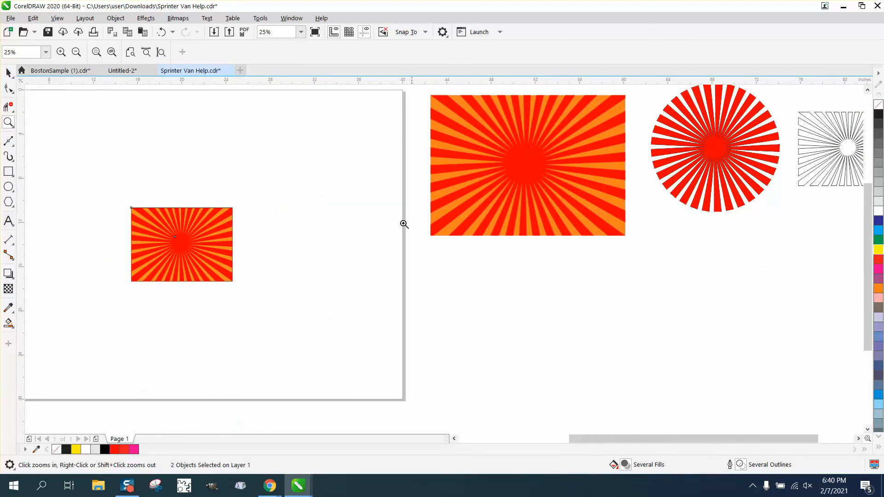
left_click(9, 72)
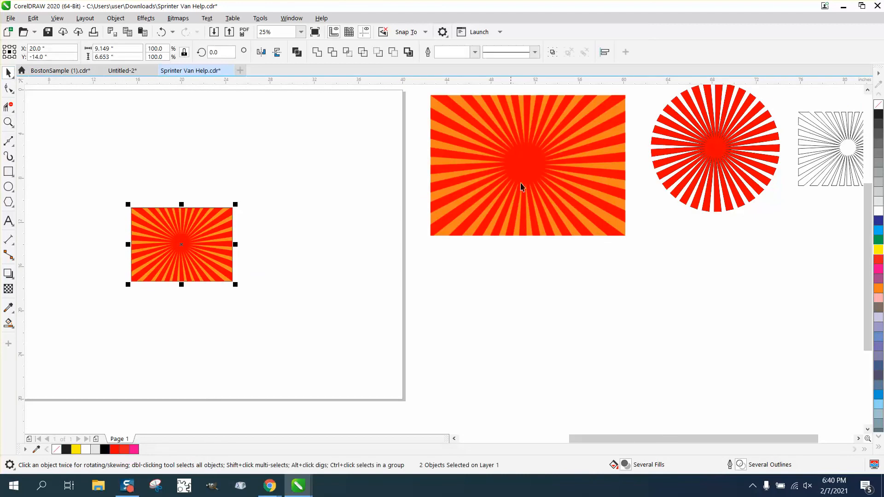
left_click_drag(530, 189, 364, 252)
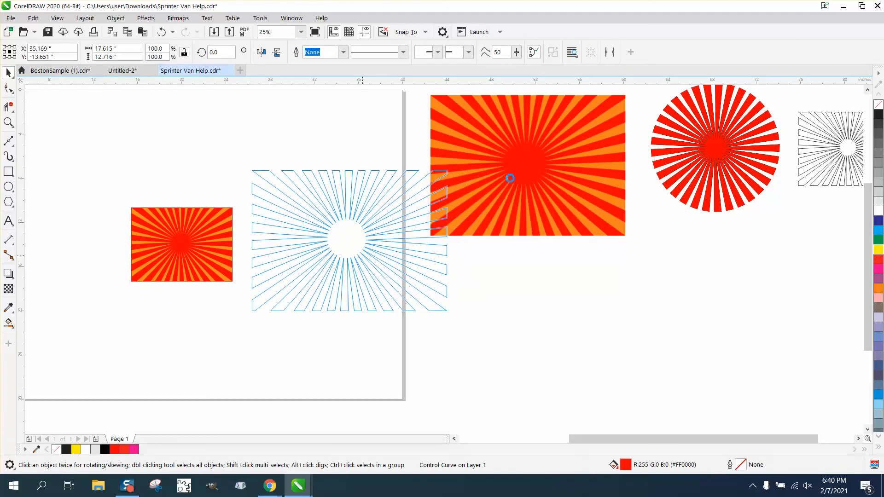
left_click(159, 33)
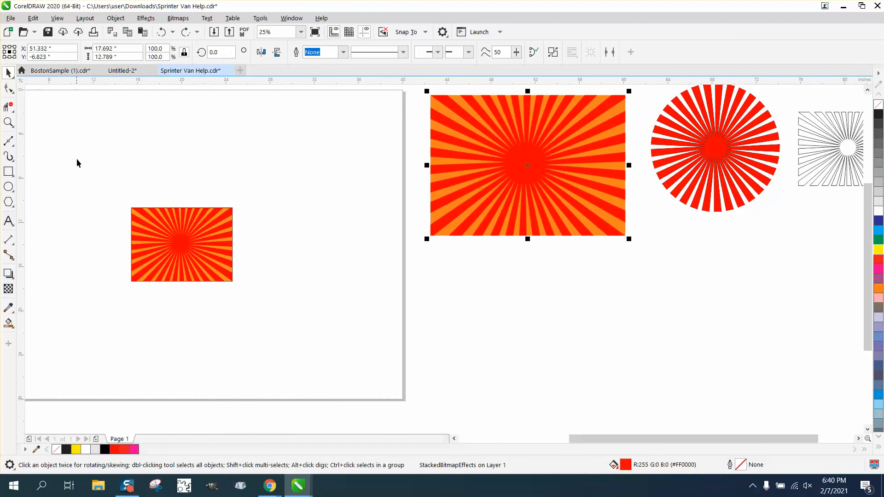
- Move the small recreated sunburst with its rectangle beside the original sunburst and enlarge it to about 17.9 by 13.1 inches
left_click_drag(83, 172, 281, 303)
left_click_drag(205, 255, 289, 139)
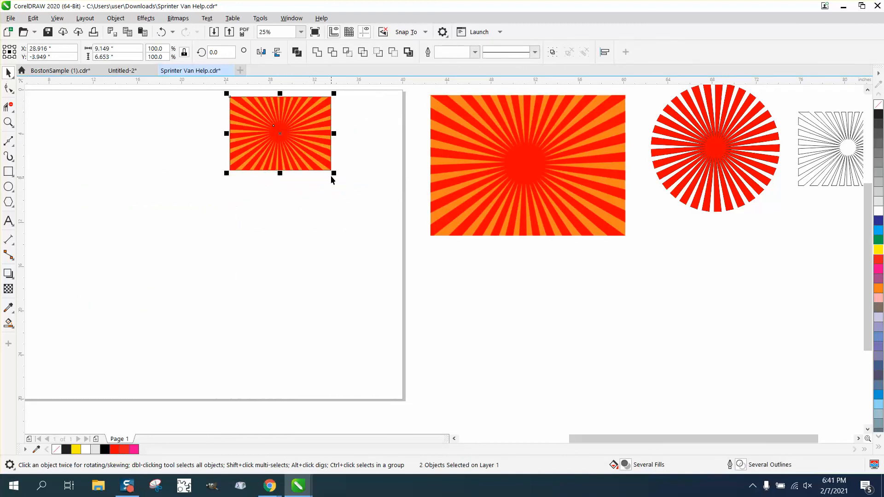
left_click_drag(332, 170, 449, 249)
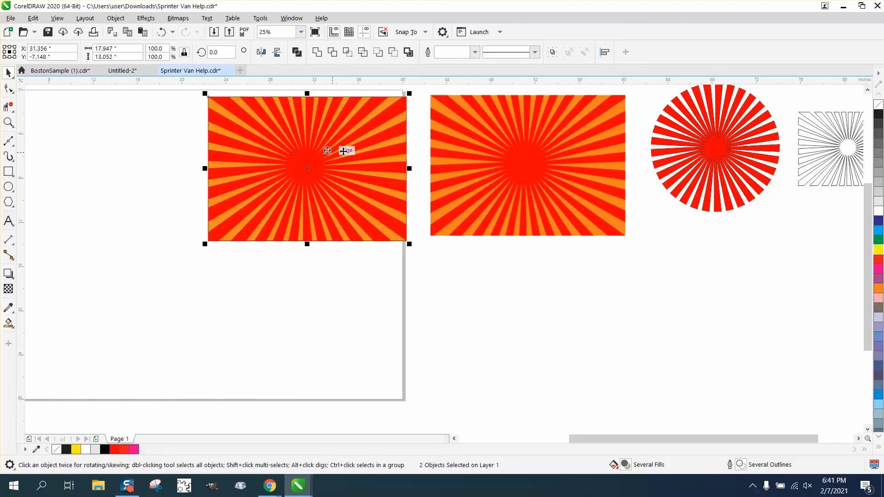
- Compare the edge sharpness of the enlarged sunburst's rays with those of the original sunburst up close
left_click(9, 122)
left_click_drag(376, 92, 487, 132)
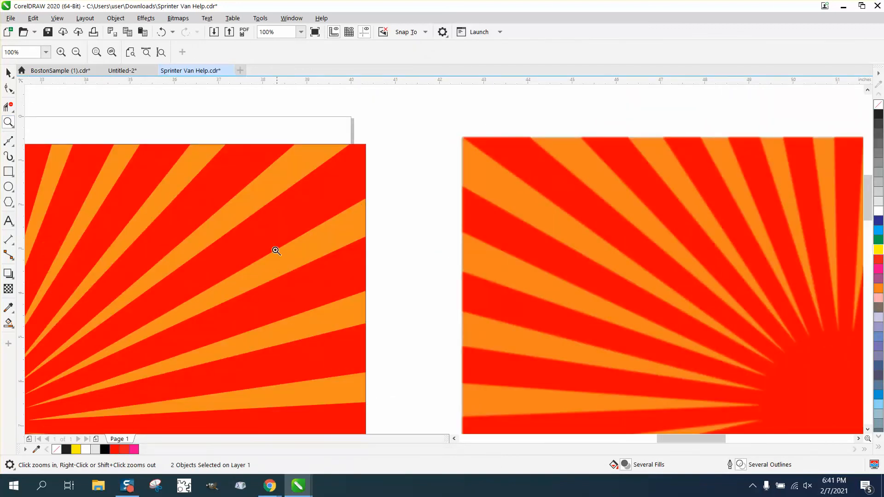
left_click_drag(308, 210, 514, 286)
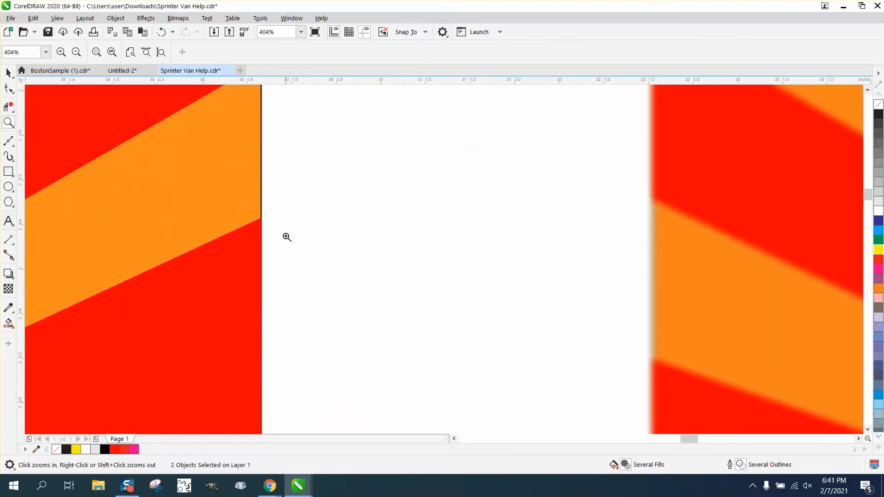
right_click(617, 231)
right_click(444, 168)
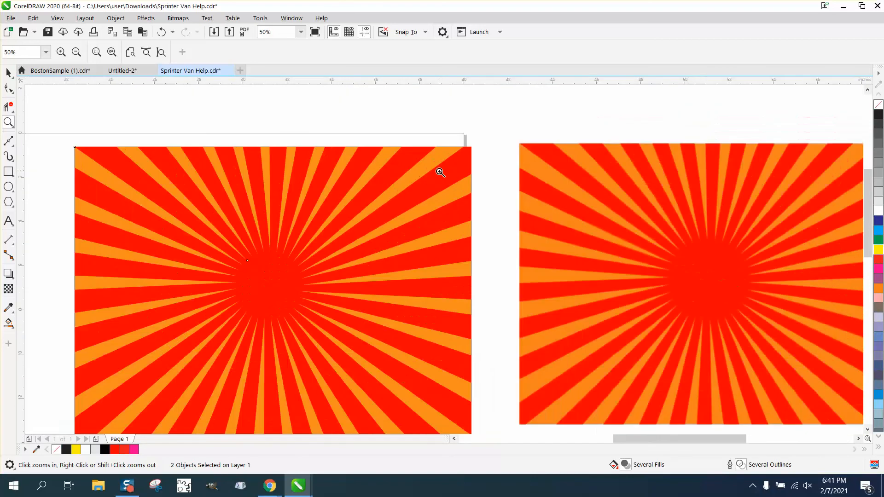